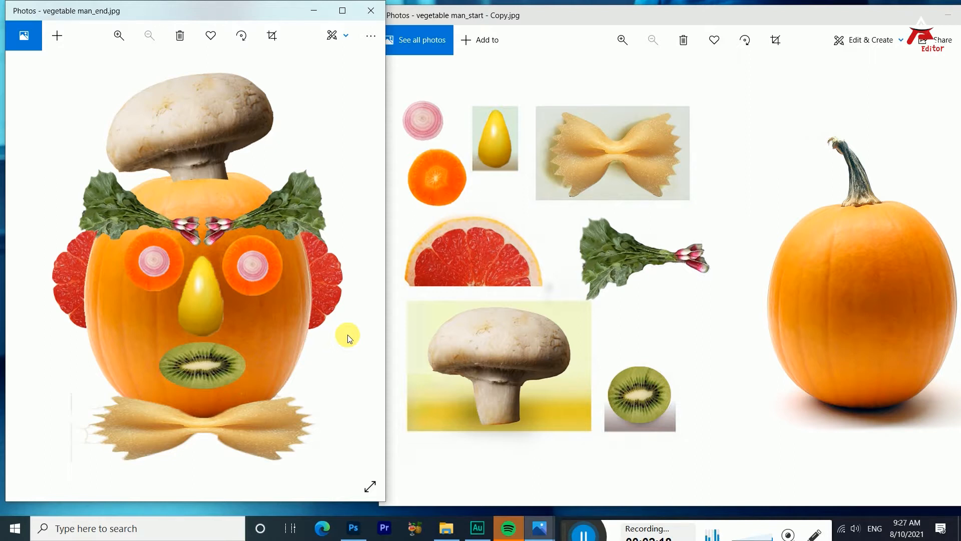
- Close both vegetable man preview images, switch to Photoshop and fit the blank Untitled-1 canvas to the window
click(371, 10)
drag(880, 20, 779, 21)
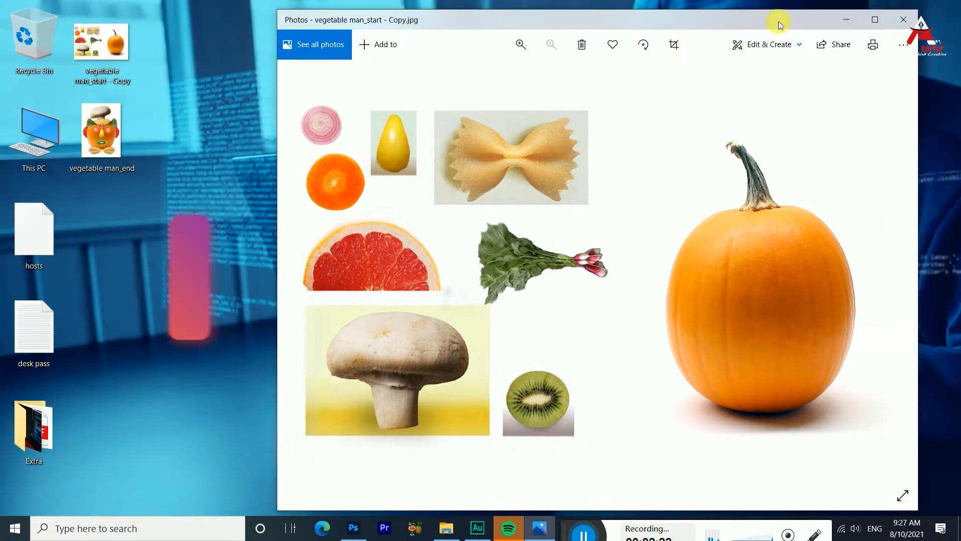
click(911, 16)
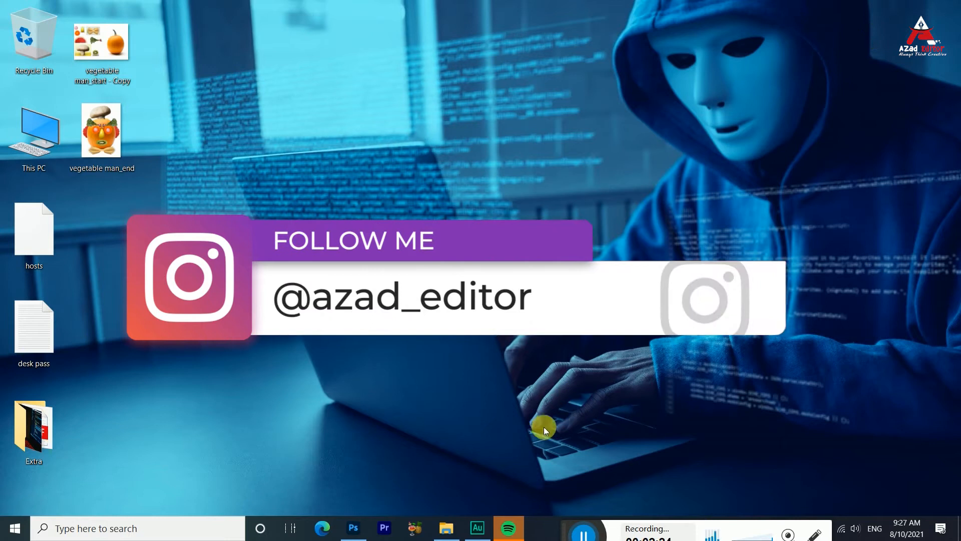
click(354, 528)
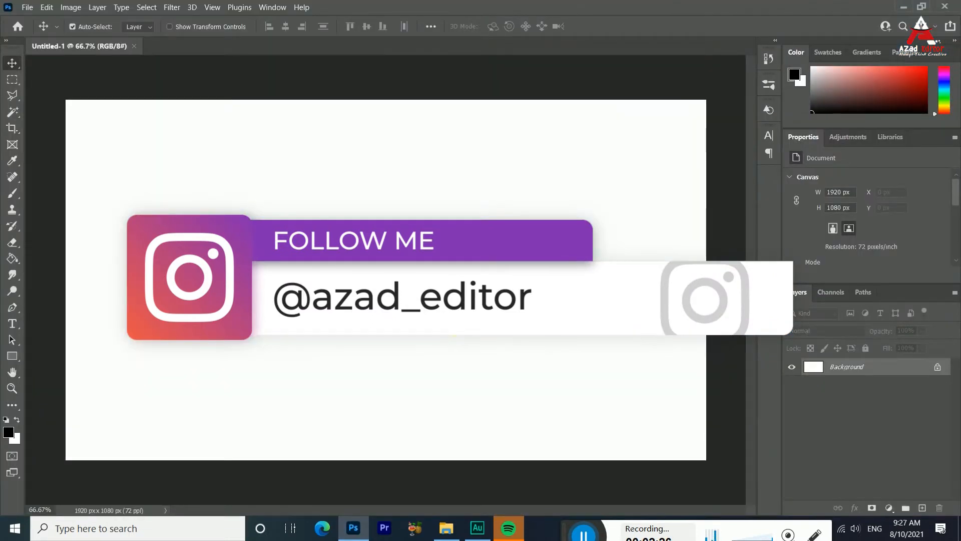
key(ctrl+0)
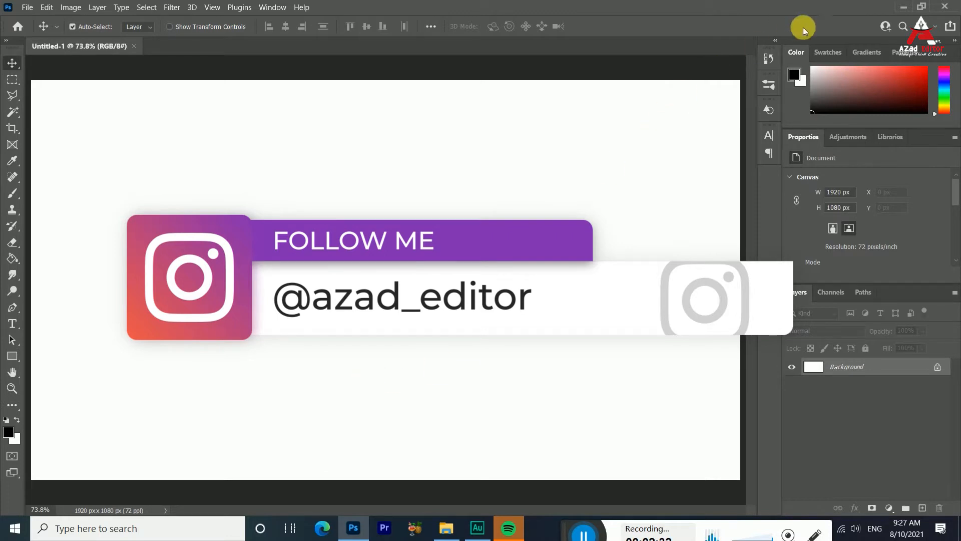
- Place the vegetable man_start - Copy image from the desktop into the document, scaled to about 147.57% to cover the canvas
click(897, 8)
drag(127, 41, 379, 213)
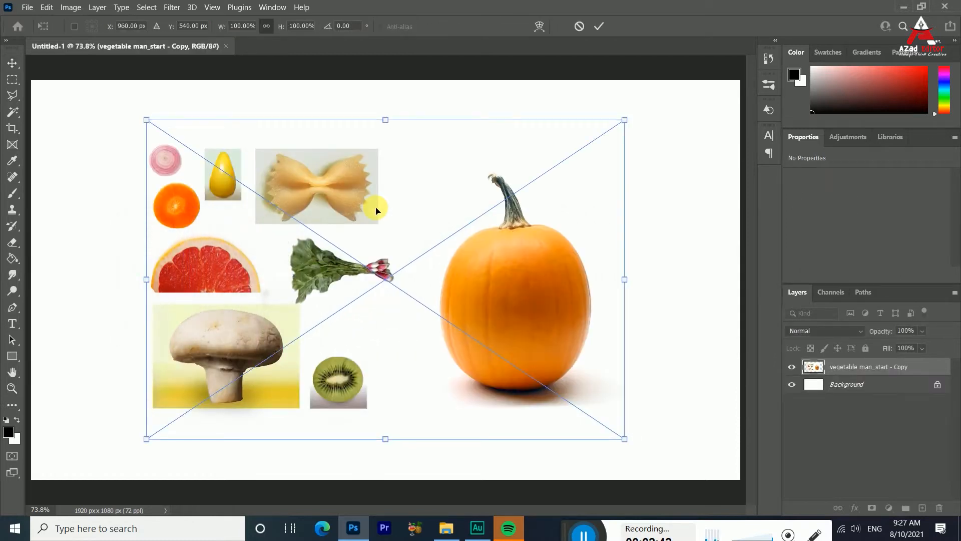
drag(377, 210, 269, 164)
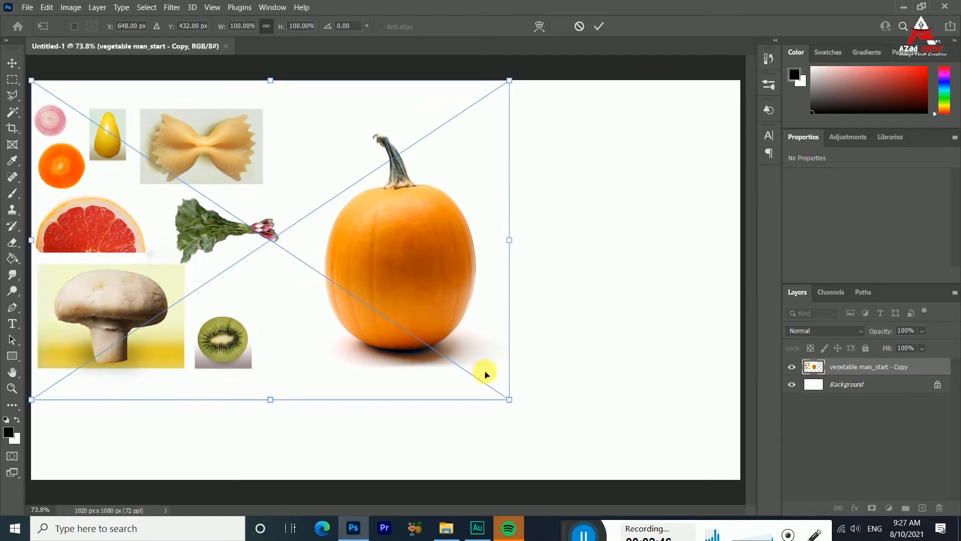
drag(521, 404, 788, 505)
drag(681, 417, 693, 383)
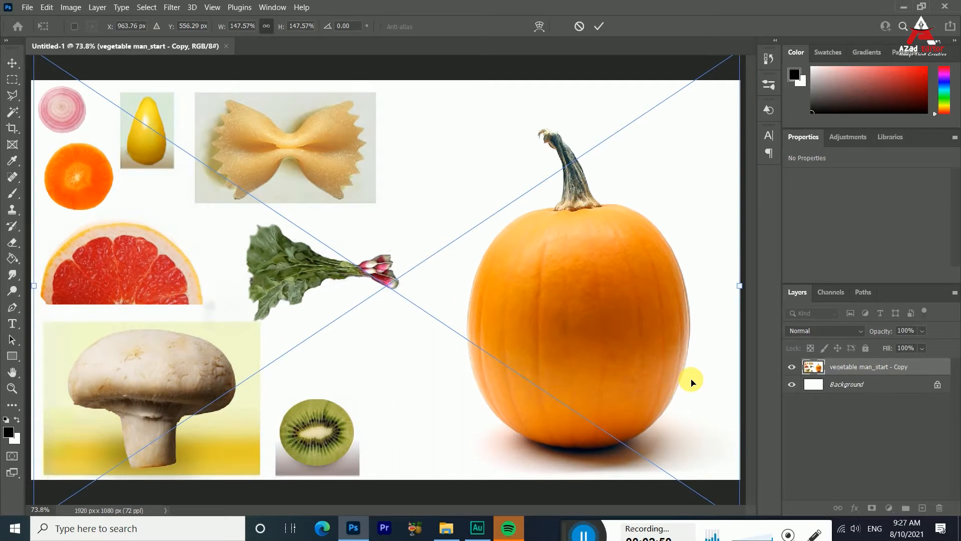
click(601, 26)
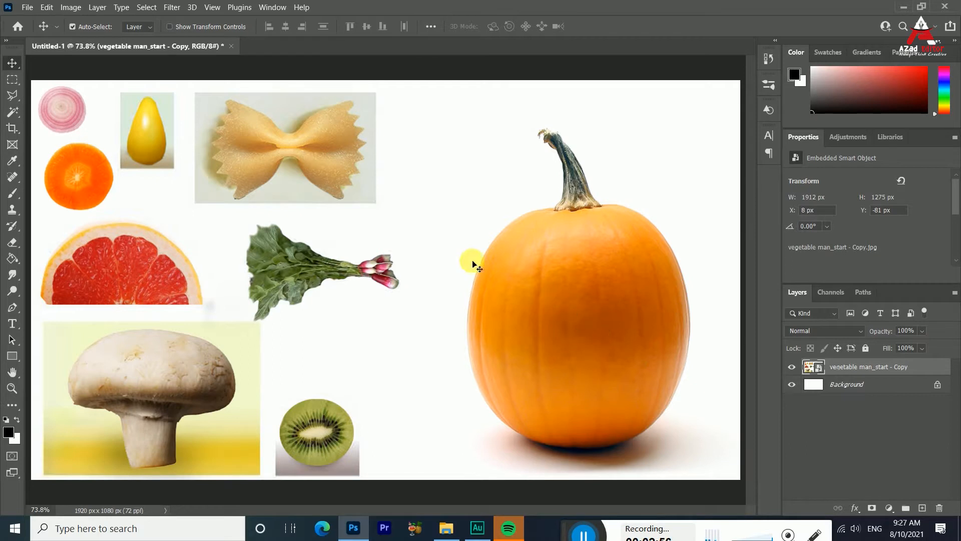
- Choose the Polygonal Lasso tool for cutting out the pumpkin
scroll(449, 230, down, 1)
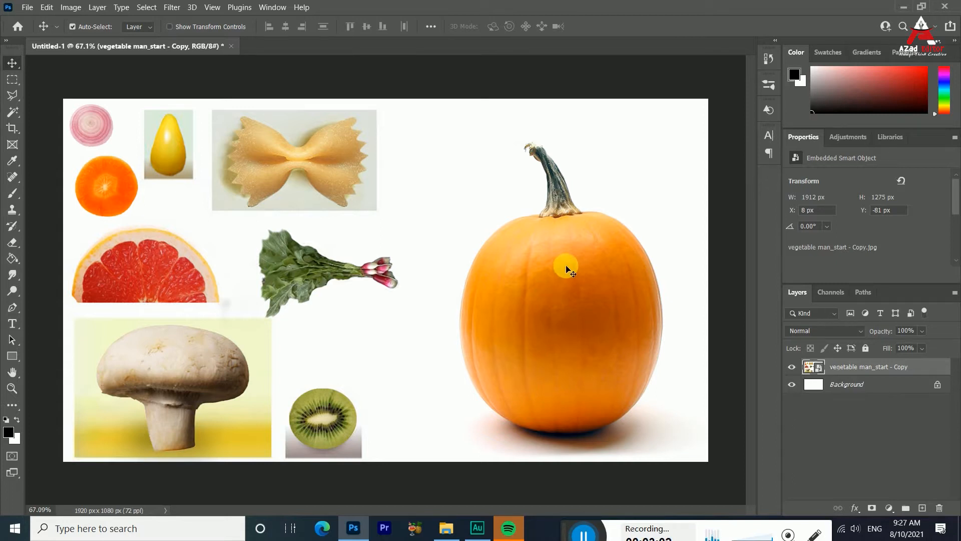
click(12, 96)
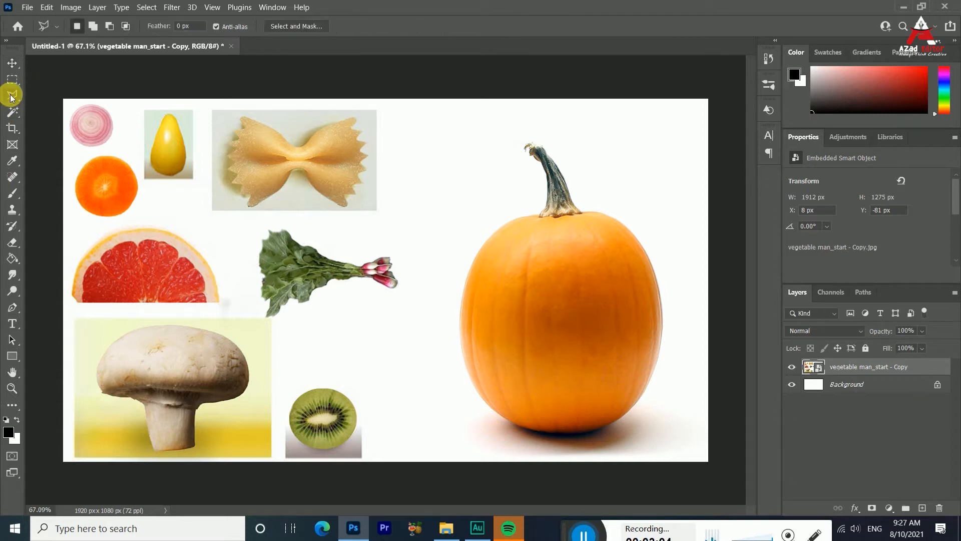
right_click(12, 96)
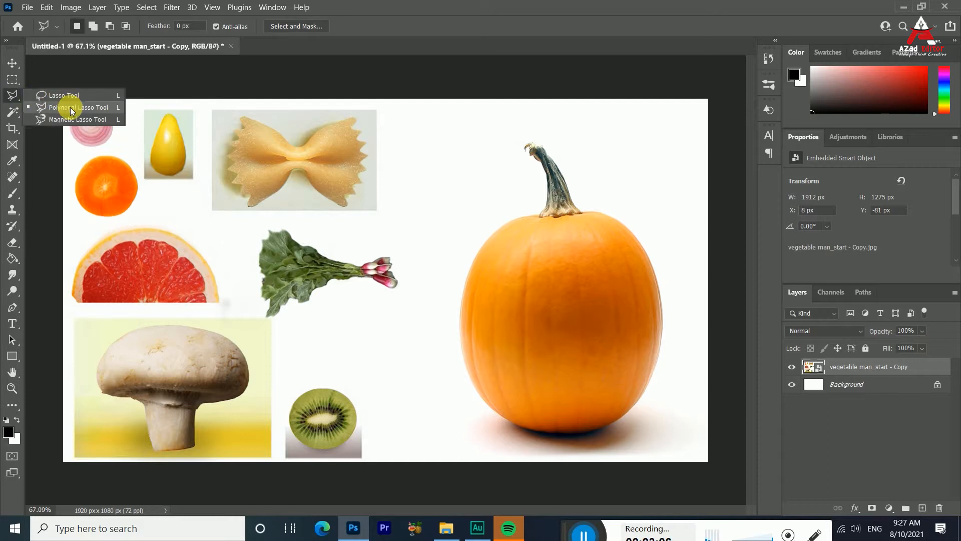
click(72, 110)
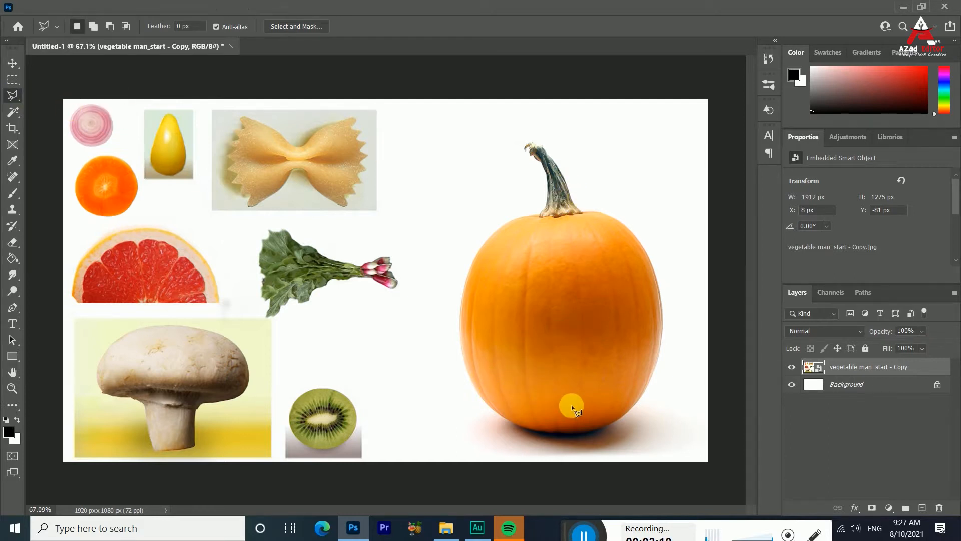
- Examine the pumpkin's outline and stem up close
scroll(572, 405, up, 3)
scroll(572, 406, up, 1)
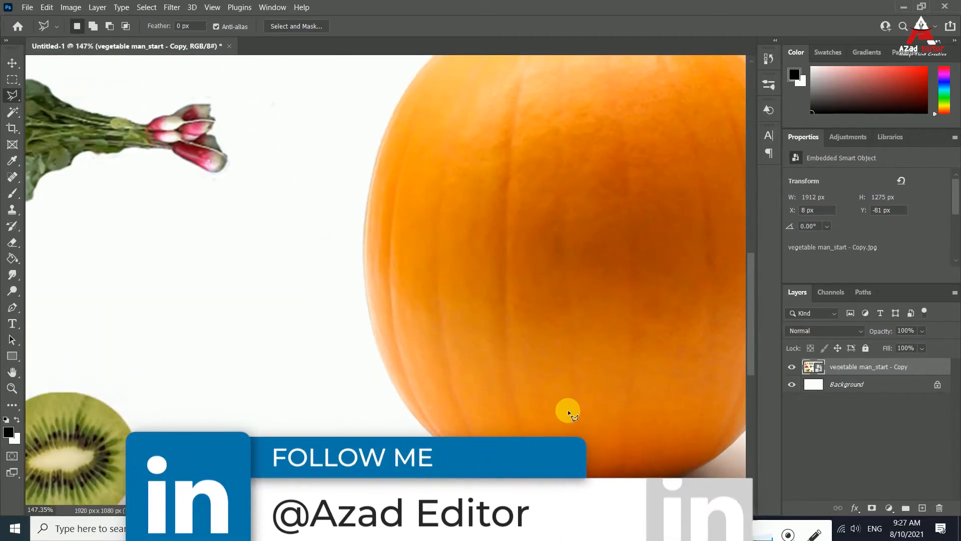
scroll(513, 426, up, 1)
scroll(341, 398, down, 3)
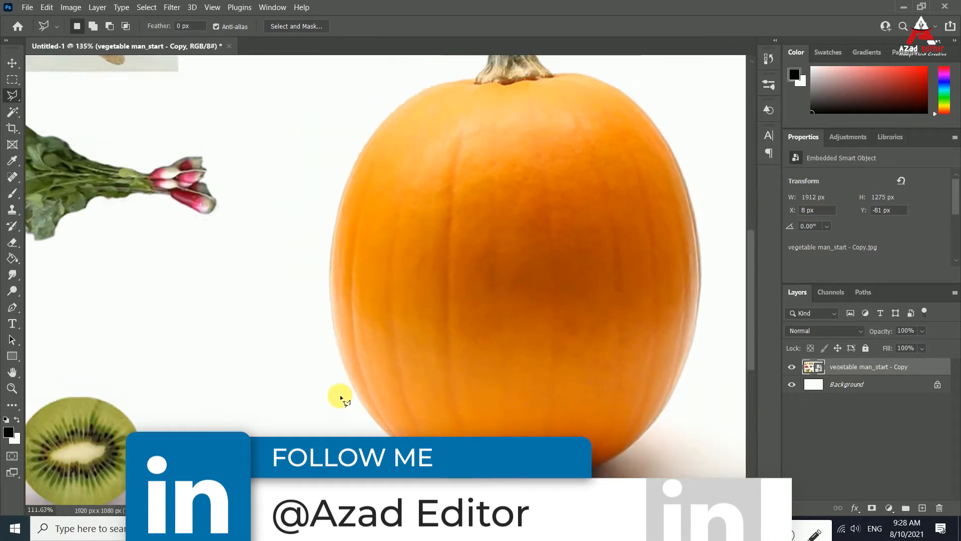
scroll(341, 398, up, 3)
scroll(445, 398, down, 3)
scroll(551, 423, up, 4)
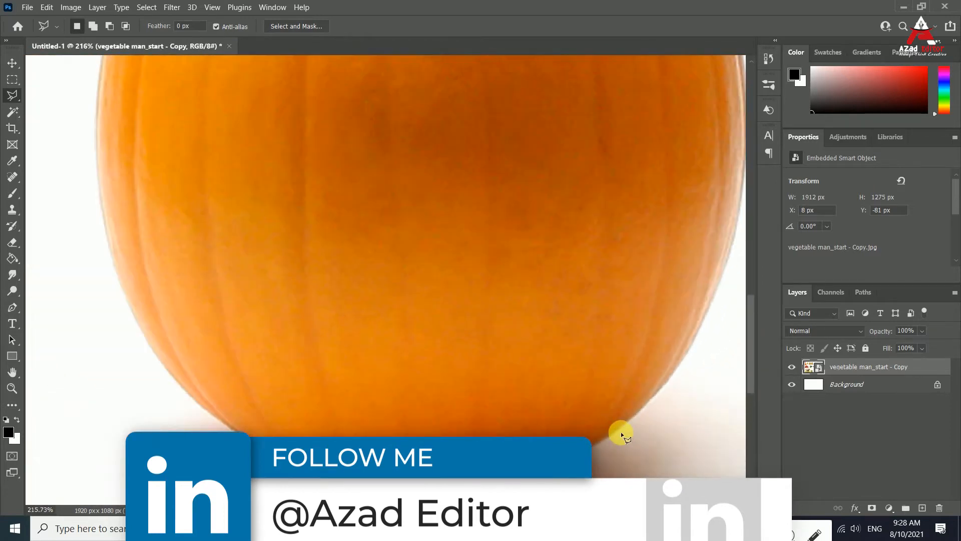
scroll(620, 430, down, 4)
scroll(531, 120, up, 5)
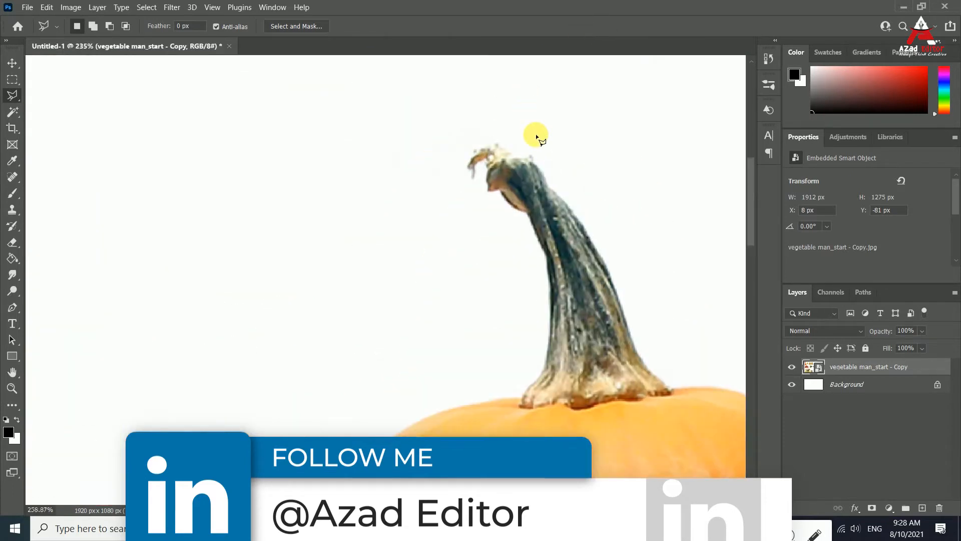
- Start a polygonal lasso outline of the pumpkin at the stem's curled tip and trace along the tip's upper edge
scroll(451, 167, up, 2)
scroll(431, 178, up, 6)
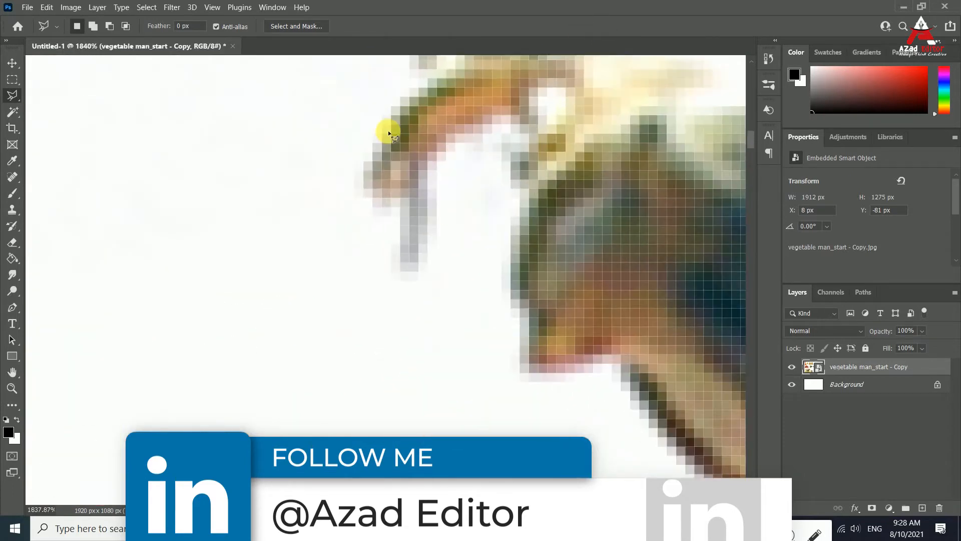
scroll(394, 118, up, 2)
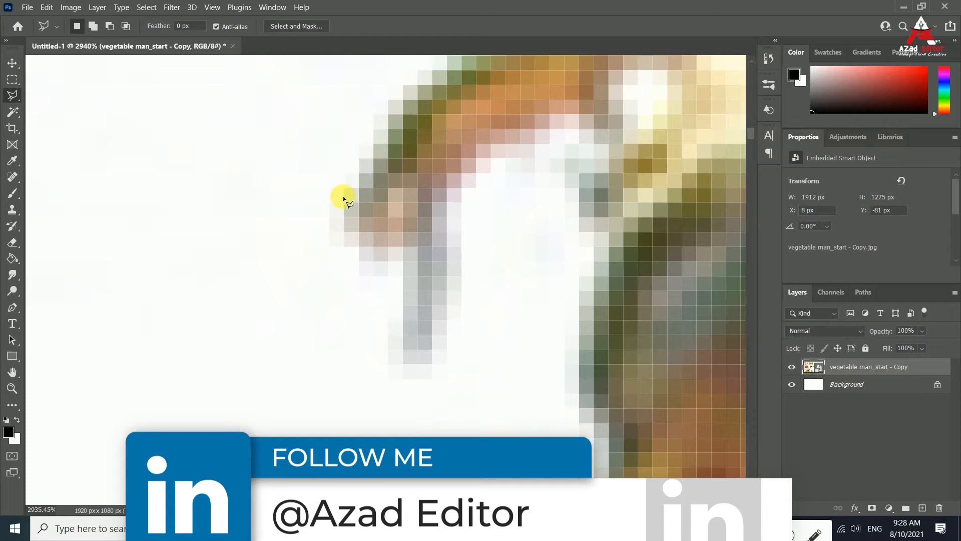
click(347, 212)
click(381, 133)
click(465, 69)
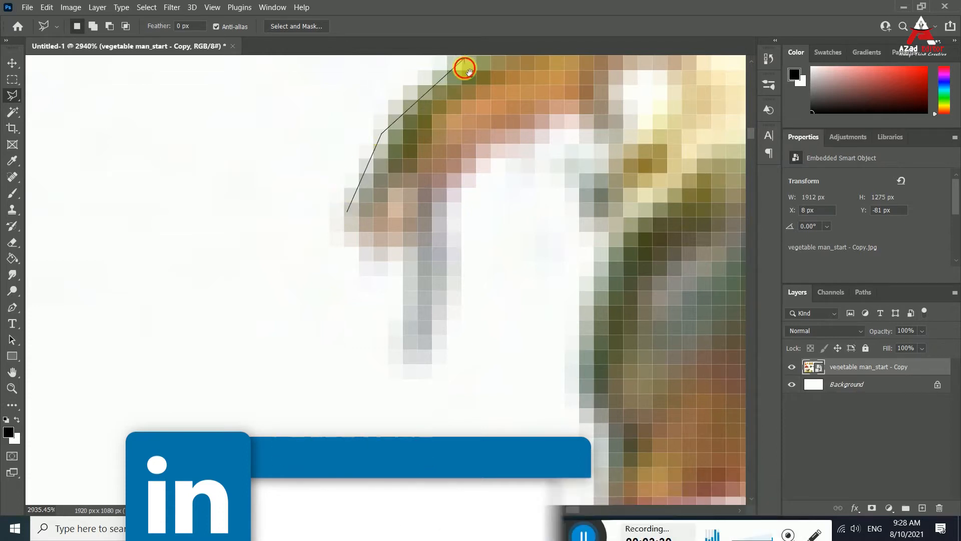
drag(464, 68, 187, 433)
click(231, 382)
click(310, 348)
click(362, 334)
click(438, 334)
click(471, 333)
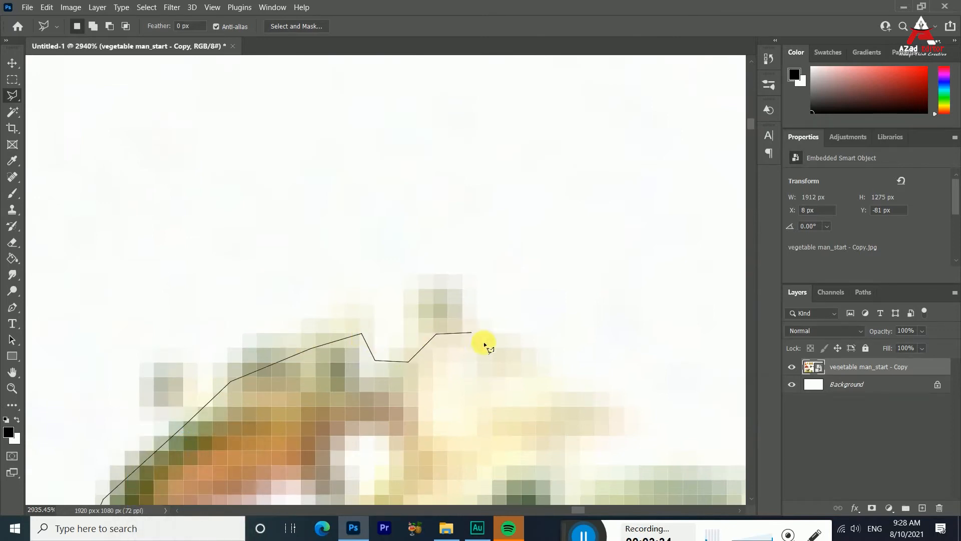
- Continue the lasso outline over the top of the stem and onto its upper right edge
mouse_move(586, 401)
mouse_down()
mouse_move(528, 337)
mouse_move(269, 142)
mouse_up()
click(264, 137)
click(320, 200)
click(423, 219)
click(496, 207)
click(546, 247)
click(615, 303)
click(690, 401)
mouse_move(517, 332)
mouse_down()
mouse_move(407, 265)
mouse_move(97, 132)
mouse_up()
click(375, 413)
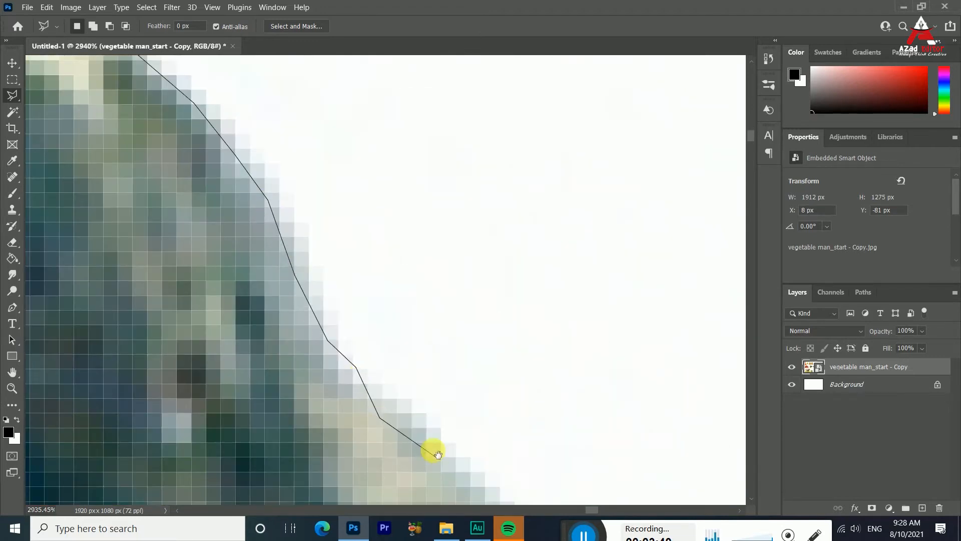
- Trace the lasso outline down the middle section of the stem's right edge
drag(434, 450, 232, 80)
click(234, 83)
click(381, 250)
click(481, 383)
click(548, 447)
click(563, 456)
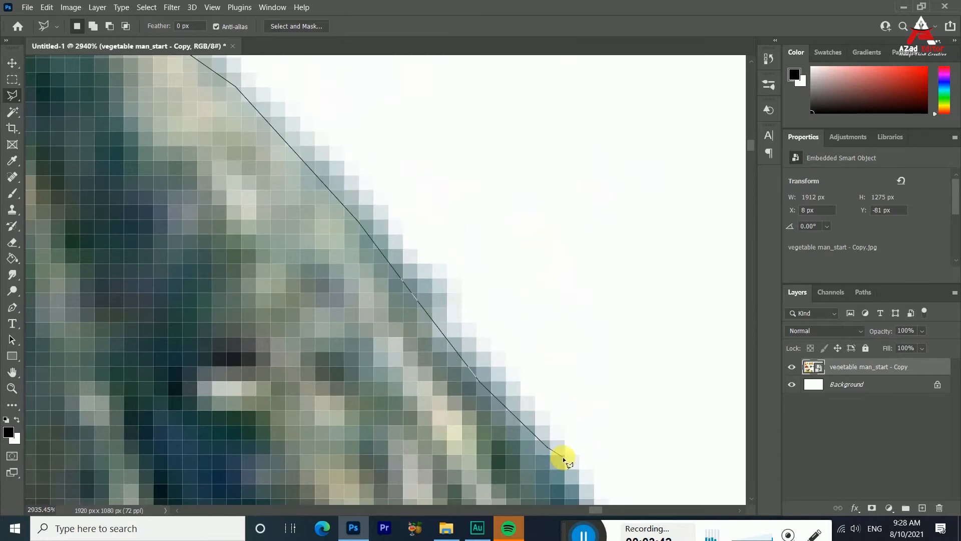
drag(512, 405, 336, 94)
click(447, 312)
click(551, 436)
drag(551, 435, 358, 52)
click(440, 182)
click(476, 271)
click(528, 334)
click(551, 393)
drag(541, 354, 414, 146)
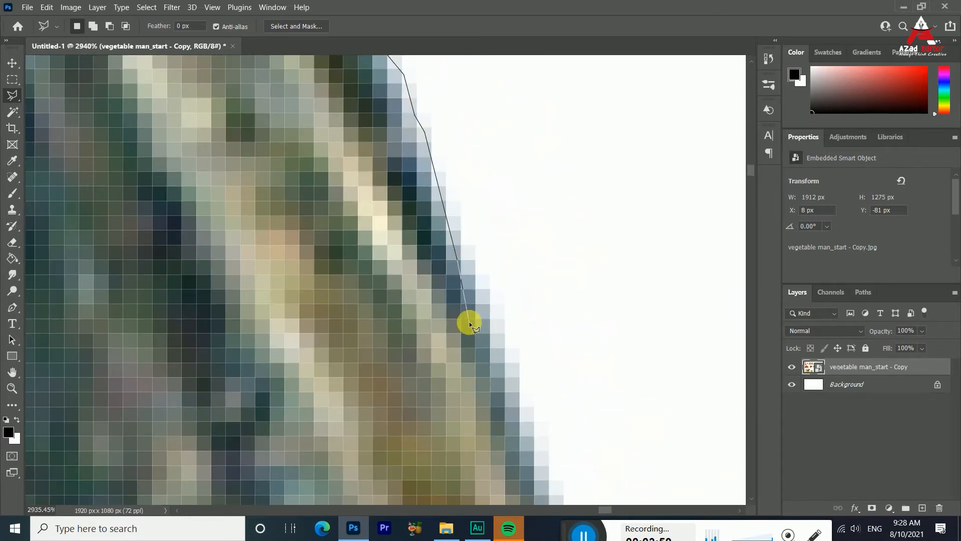
- Carry the lasso outline around the right side of the stem's base onto the top of the pumpkin
scroll(470, 323, down, 8)
click(410, 338)
click(426, 365)
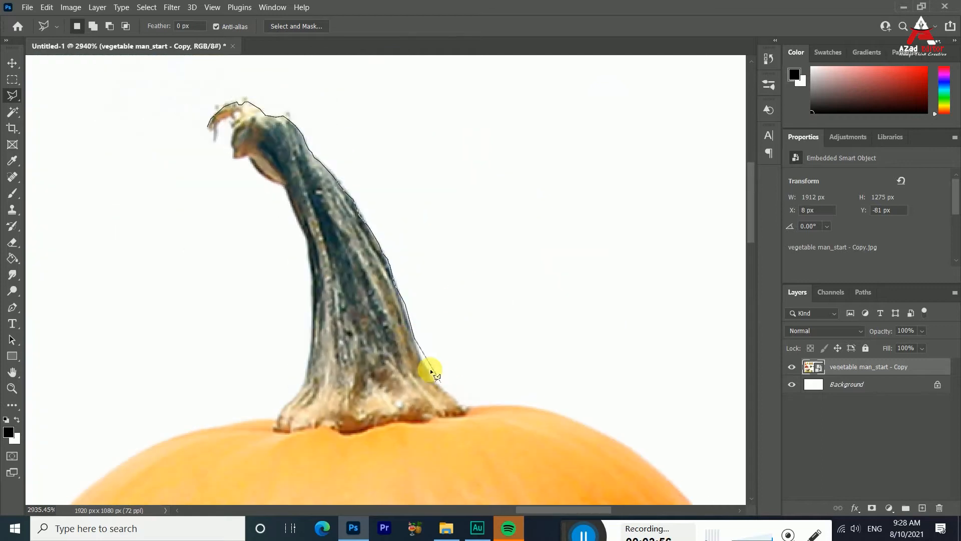
scroll(425, 354, up, 3)
drag(425, 354, 376, 152)
click(384, 209)
click(453, 270)
click(609, 274)
- Trace the lasso outline along the pumpkin's upper right curve
drag(457, 239, 215, 165)
click(235, 200)
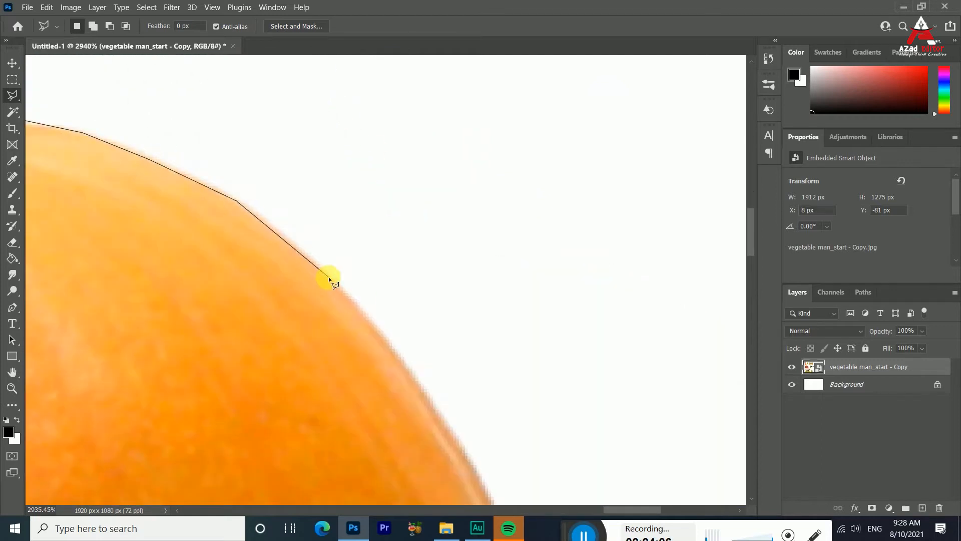
click(329, 277)
drag(329, 277, 315, 128)
click(425, 263)
click(493, 367)
drag(493, 367, 323, 139)
click(382, 279)
drag(382, 279, 273, 114)
click(326, 334)
drag(326, 334, 535, 89)
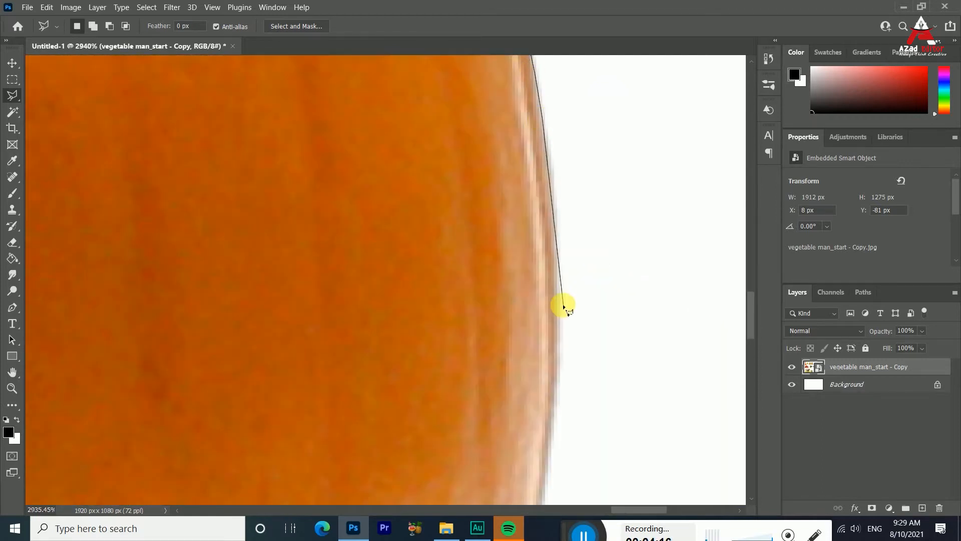
- Continue the lasso outline down the pumpkin's lower right side toward its base
click(563, 309)
drag(563, 308, 585, 73)
drag(552, 333, 541, 67)
click(478, 237)
click(452, 296)
drag(417, 352, 607, 140)
click(571, 212)
click(517, 282)
click(485, 315)
click(449, 356)
- Close the lasso outline at the stem's curled tip to select the whole pumpkin with its stem
drag(420, 360, 518, 300)
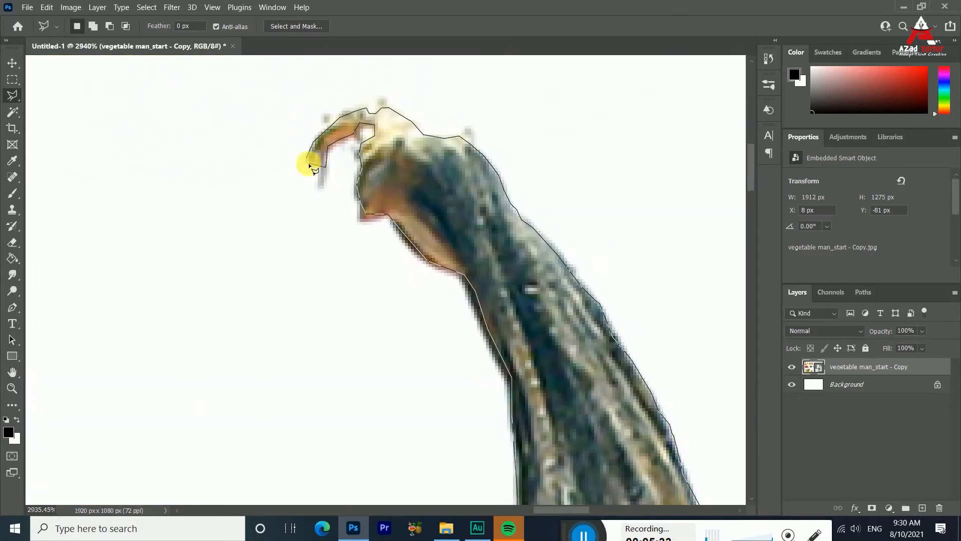
click(310, 160)
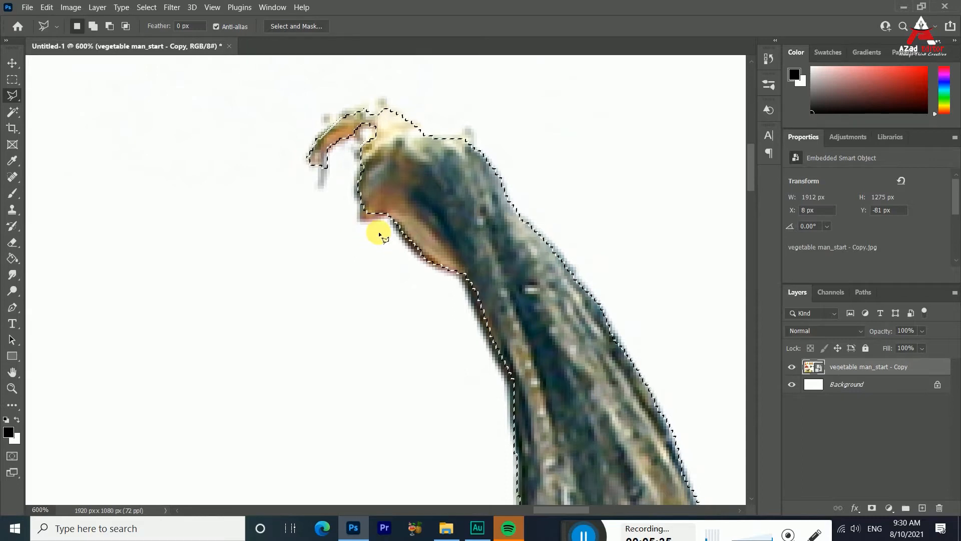
scroll(383, 237, down, 1)
scroll(382, 235, down, 5)
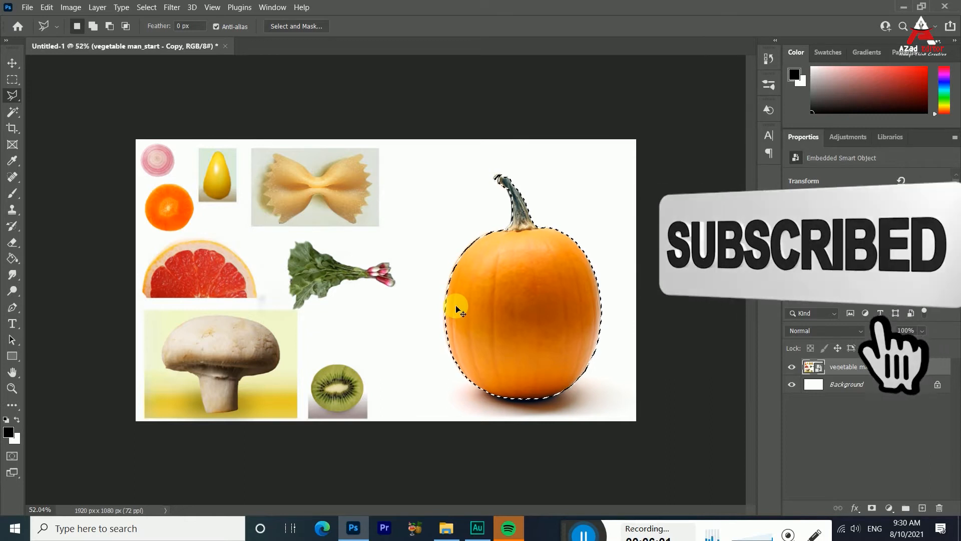
key(ctrl+j)
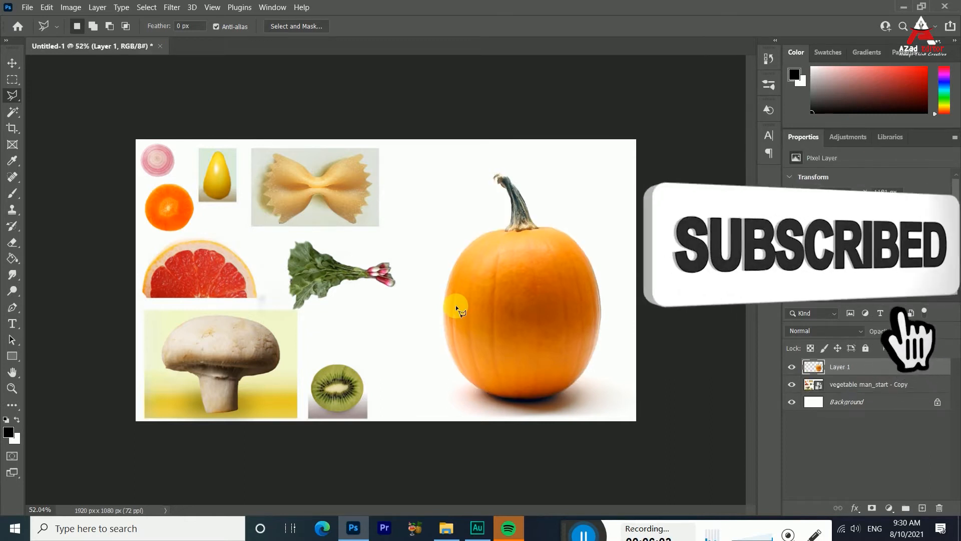
key(ctrl+0)
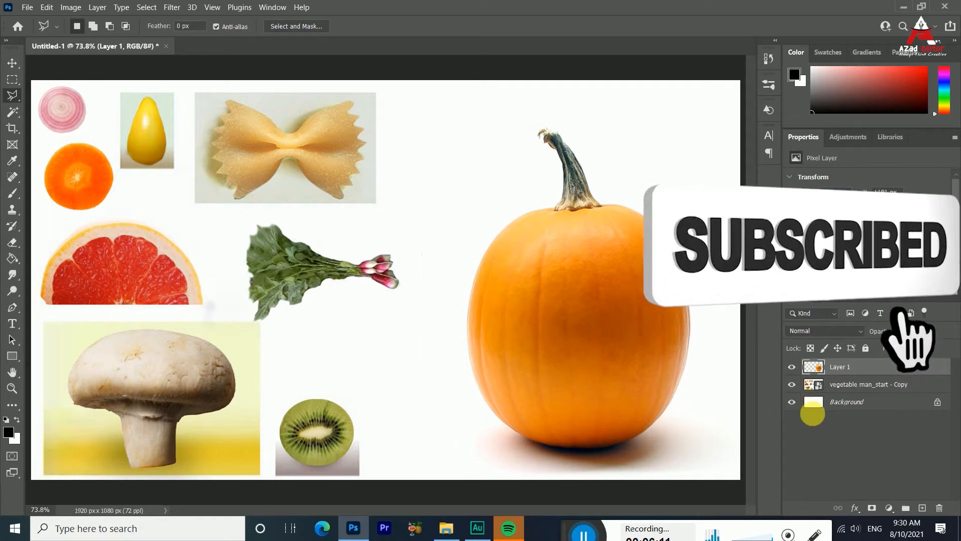
click(852, 402)
click(858, 384)
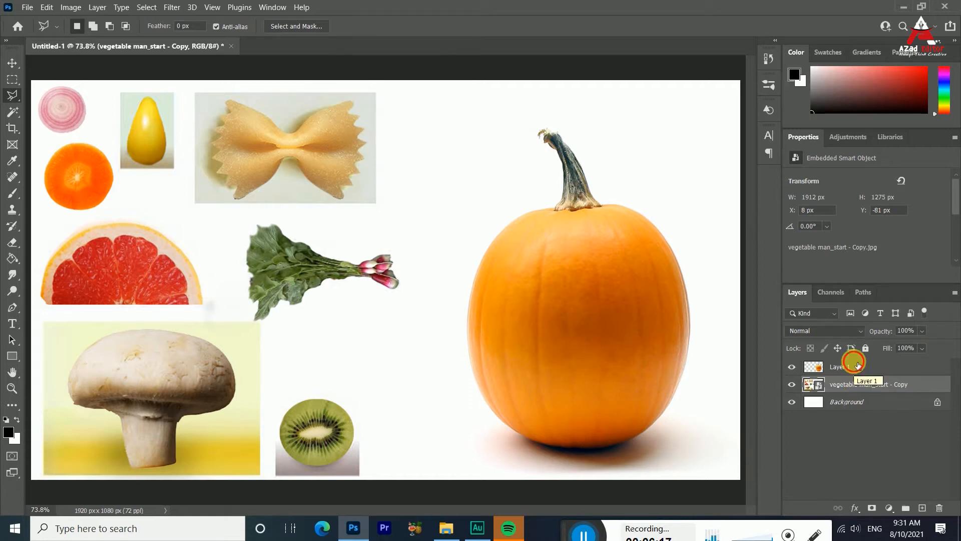
click(856, 373)
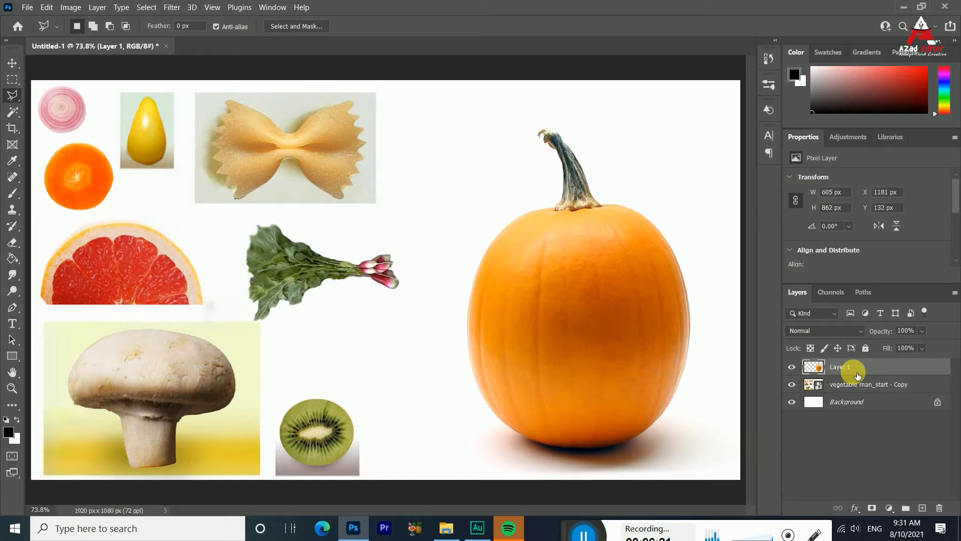
key(ctrl+z)
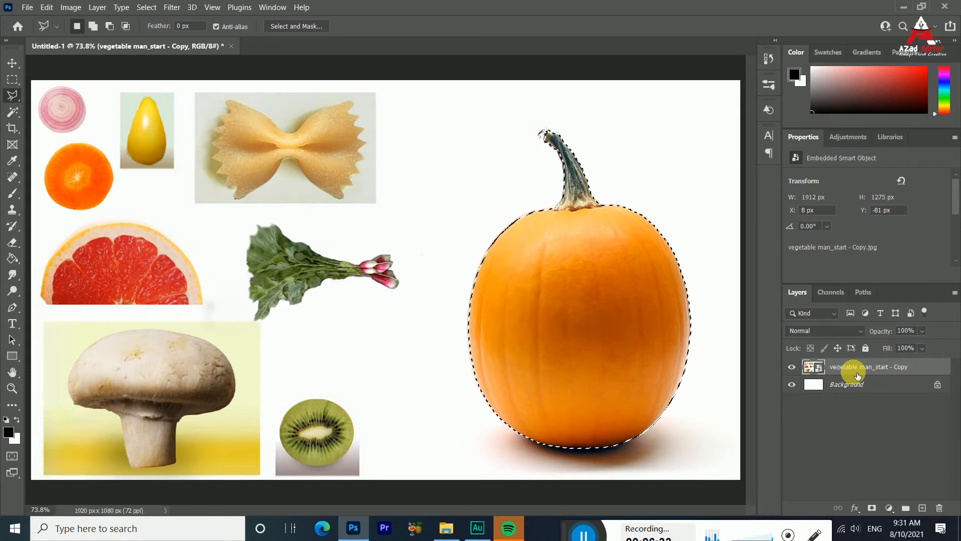
- Copy the selected pumpkin onto a new layer
key(ctrl+j)
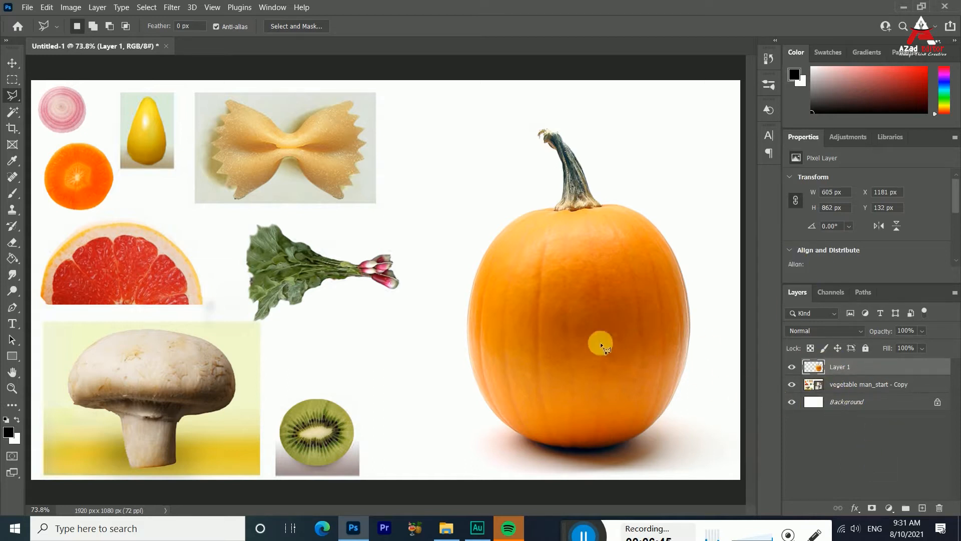
- Open the reference picture vegetable man_end from the desktop, examine the finished face, and return to Photoshop
scroll(600, 342, down, 2)
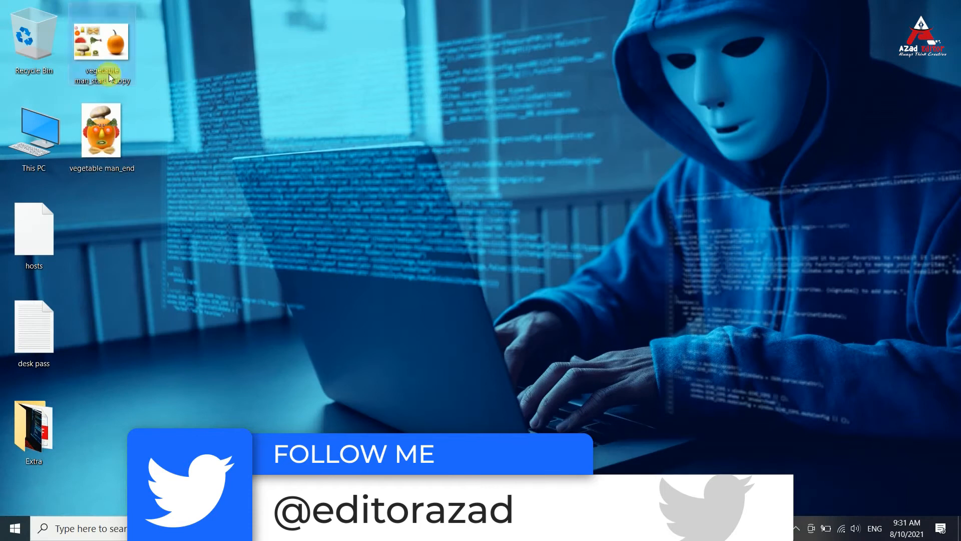
double_click(88, 131)
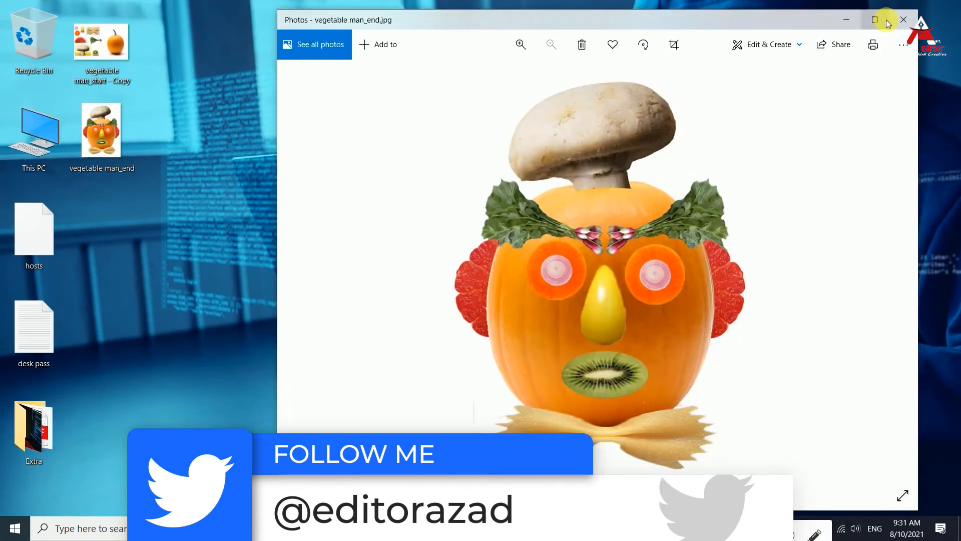
click(904, 20)
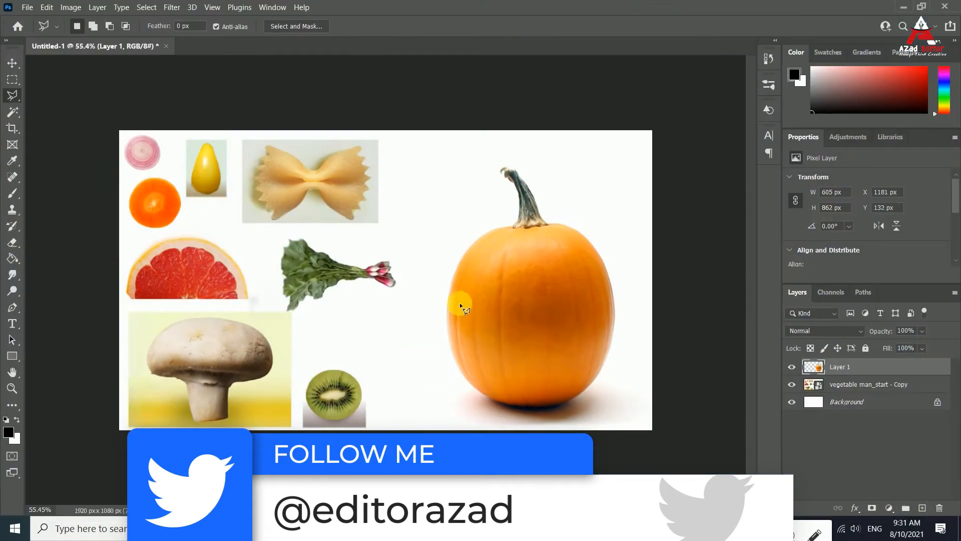
scroll(476, 287, up, 3)
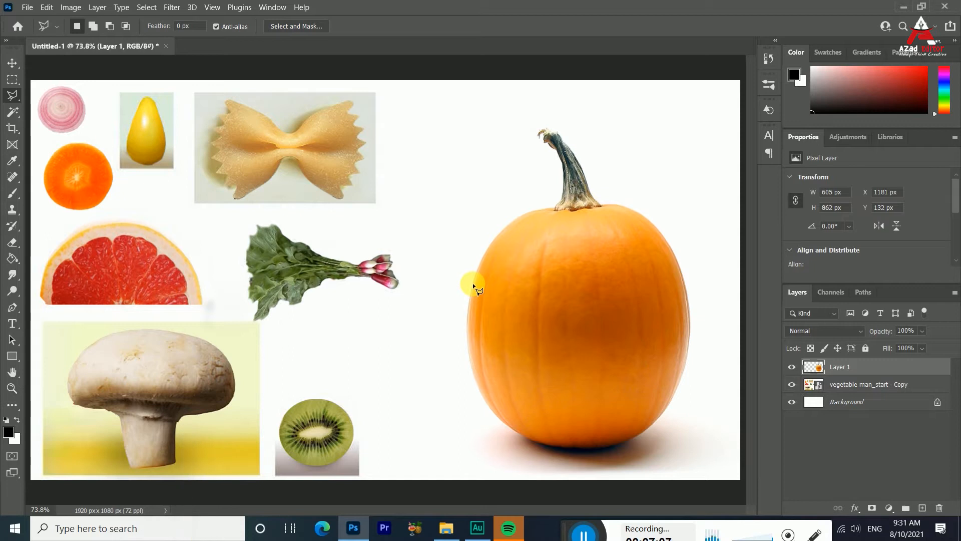
- Outline the bow-tie pasta along its zigzag edges with the Polygonal Lasso and close the selection
scroll(279, 122, up, 5)
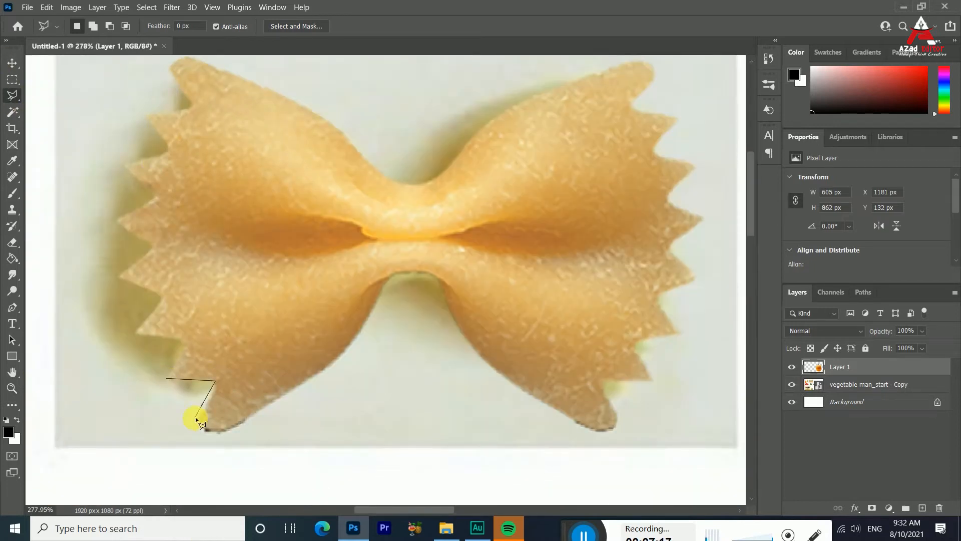
mouse_move(254, 411)
mouse_down()
mouse_move(331, 368)
mouse_move(396, 274)
mouse_move(432, 275)
mouse_move(504, 374)
mouse_move(601, 432)
mouse_up()
mouse_move(607, 399)
mouse_down()
mouse_move(613, 376)
mouse_move(654, 383)
mouse_up()
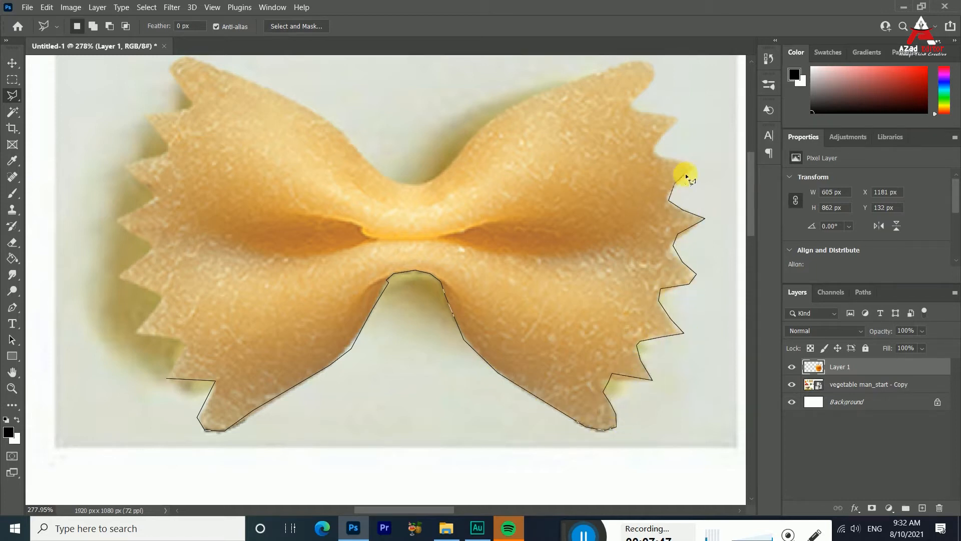
mouse_move(655, 64)
mouse_down()
mouse_move(504, 106)
mouse_move(440, 176)
mouse_move(412, 184)
mouse_move(373, 165)
mouse_up()
drag(241, 86, 172, 73)
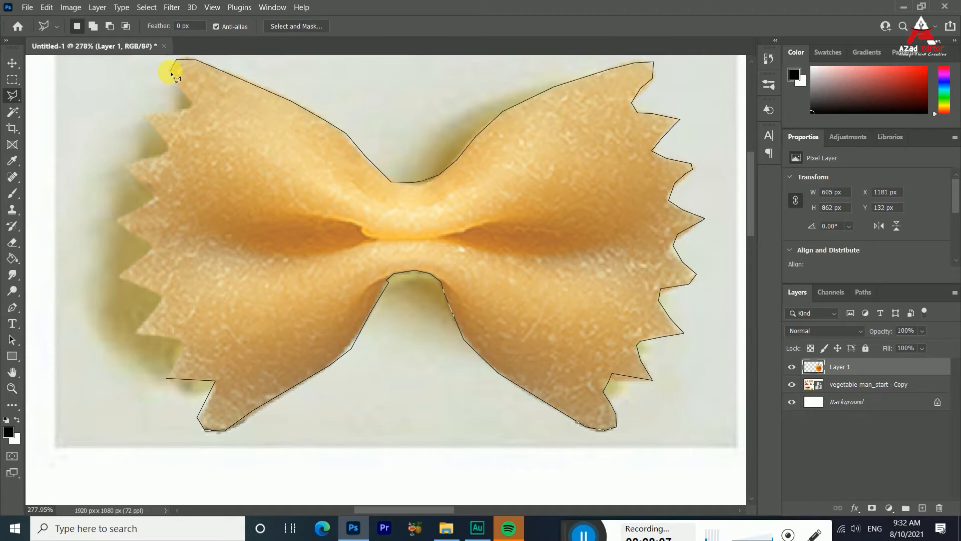
mouse_move(149, 121)
mouse_down()
mouse_move(169, 143)
mouse_move(131, 174)
mouse_move(153, 208)
mouse_move(132, 241)
mouse_move(128, 279)
mouse_move(154, 297)
mouse_move(136, 331)
mouse_move(186, 350)
mouse_up()
click(168, 378)
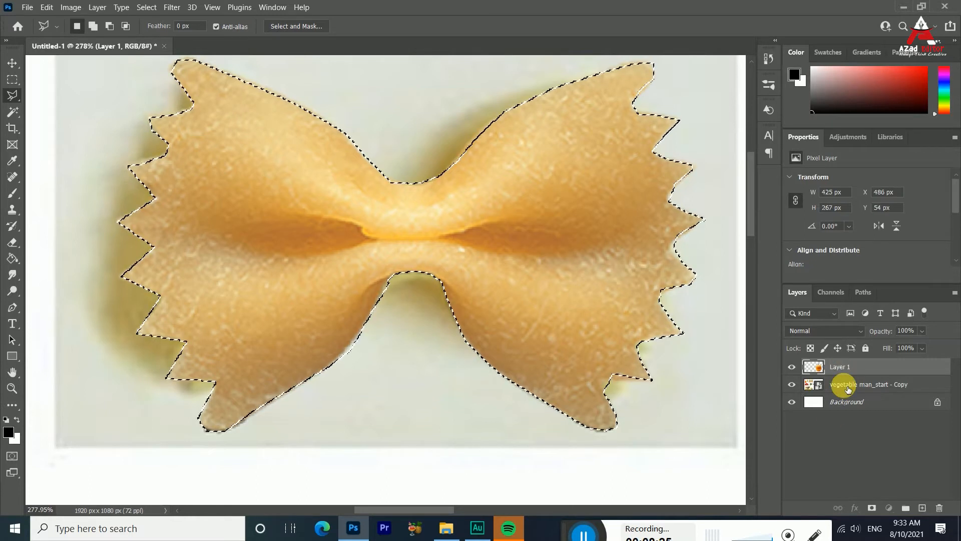
- Try to copy the pasta selection onto a new layer while the pumpkin layer is active
click(845, 388)
scroll(463, 369, down, 3)
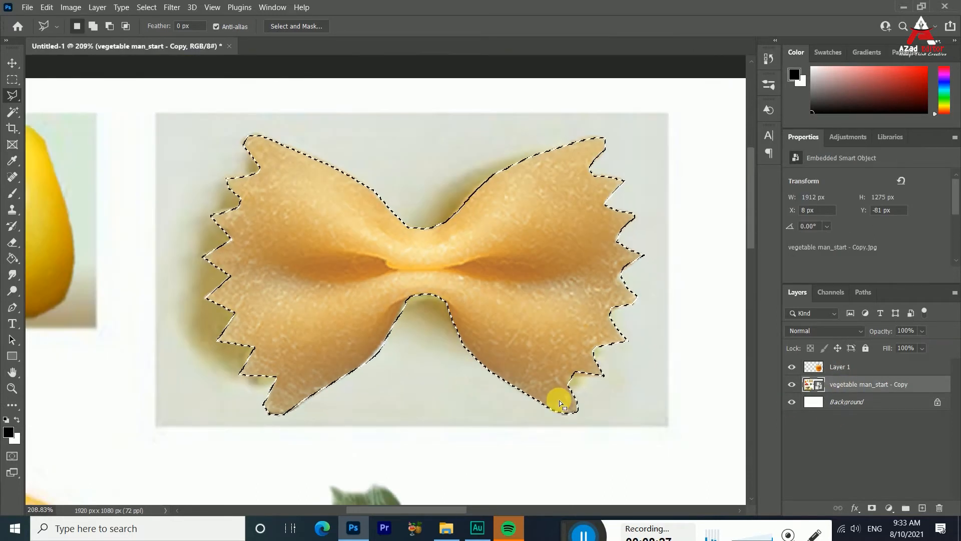
click(852, 371)
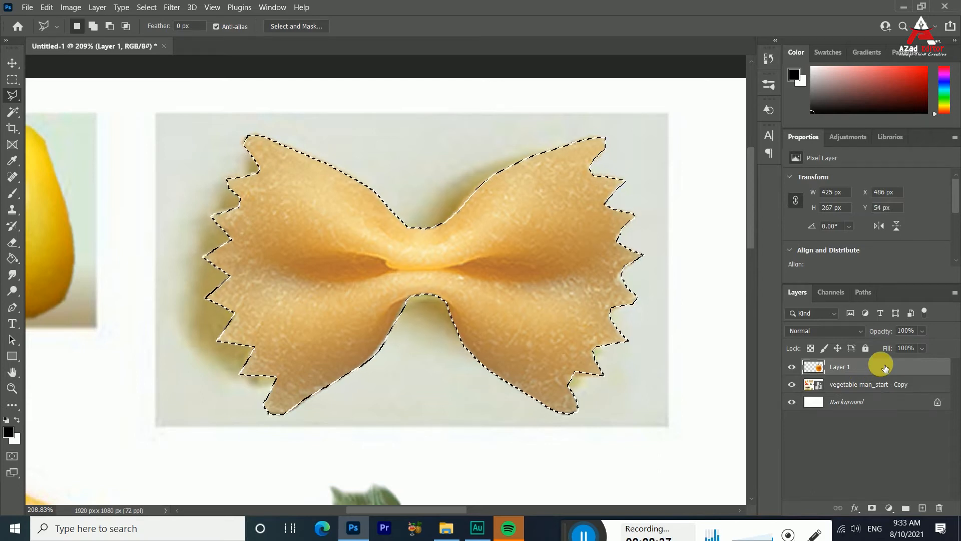
click(869, 385)
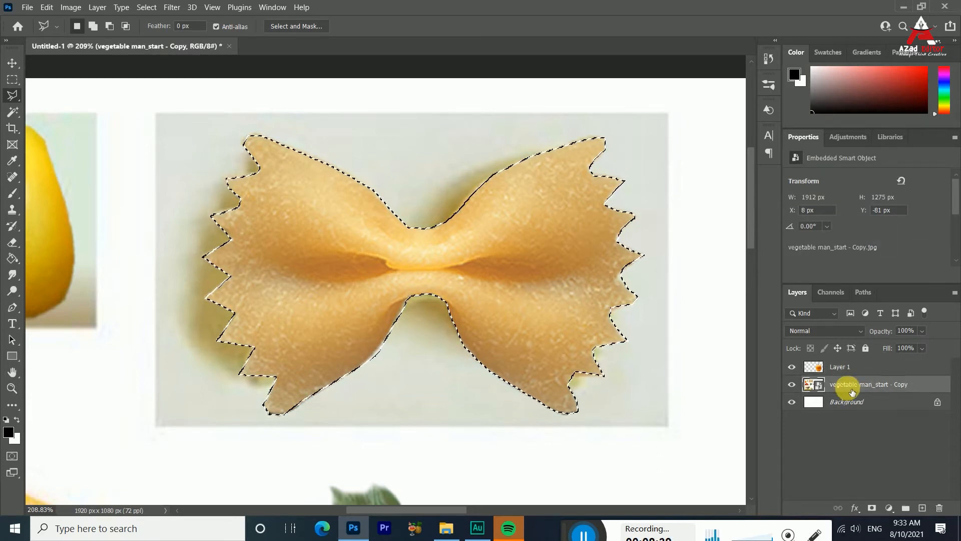
click(864, 407)
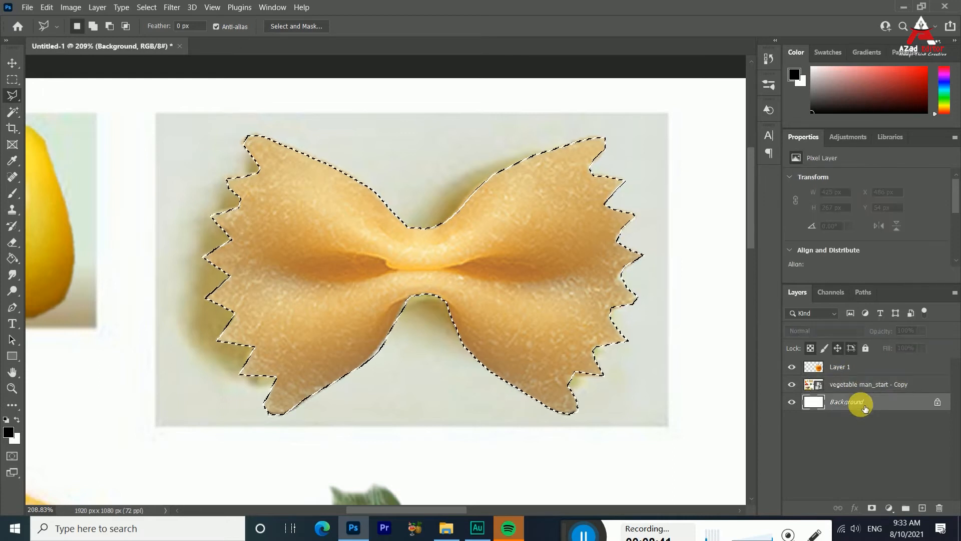
click(857, 371)
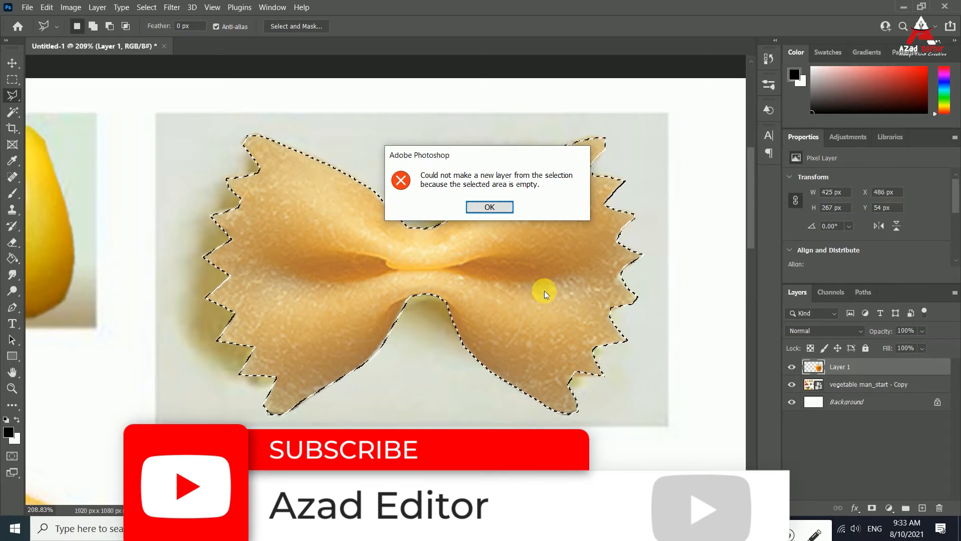
click(489, 208)
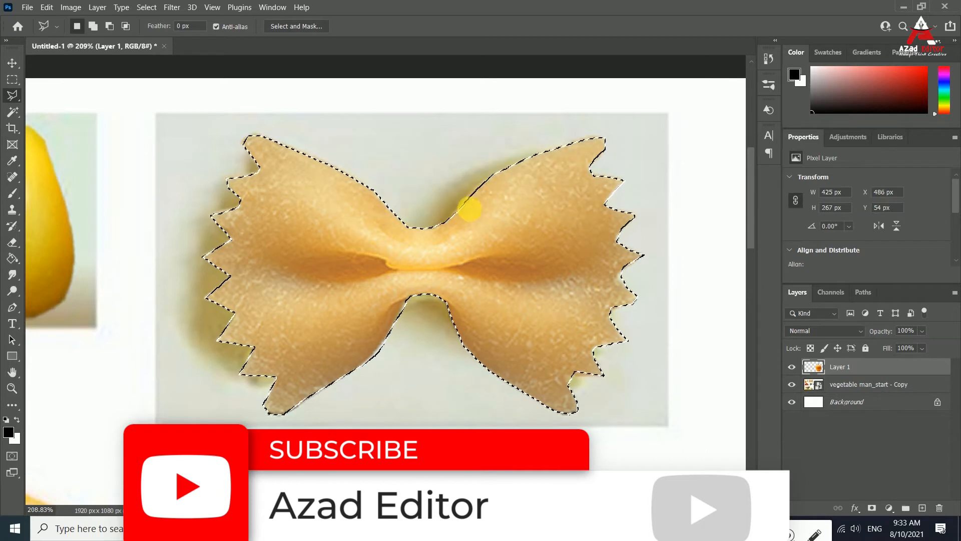
- Copy the selected pasta from the source image layer onto a new layer and check the cutout by toggling the source layer's visibility
click(847, 385)
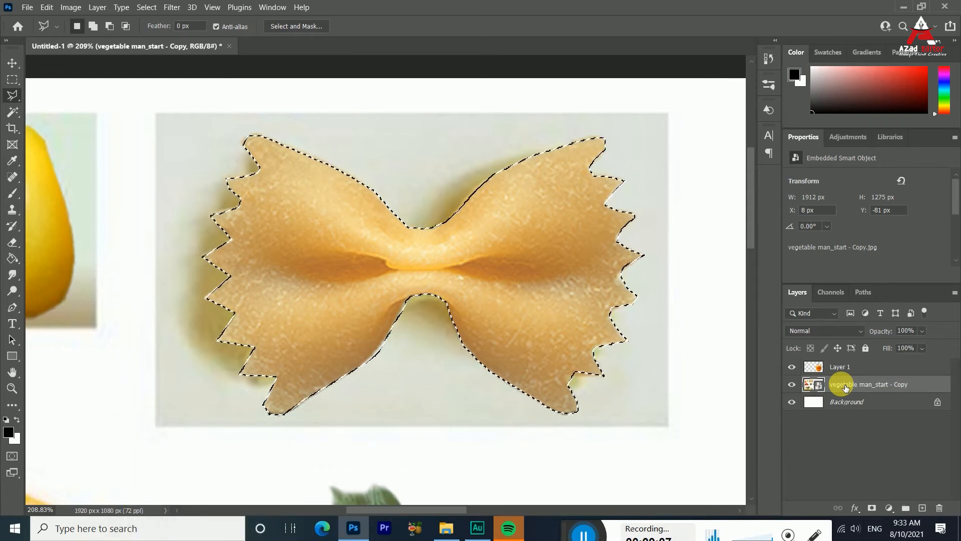
key(ctrl+j)
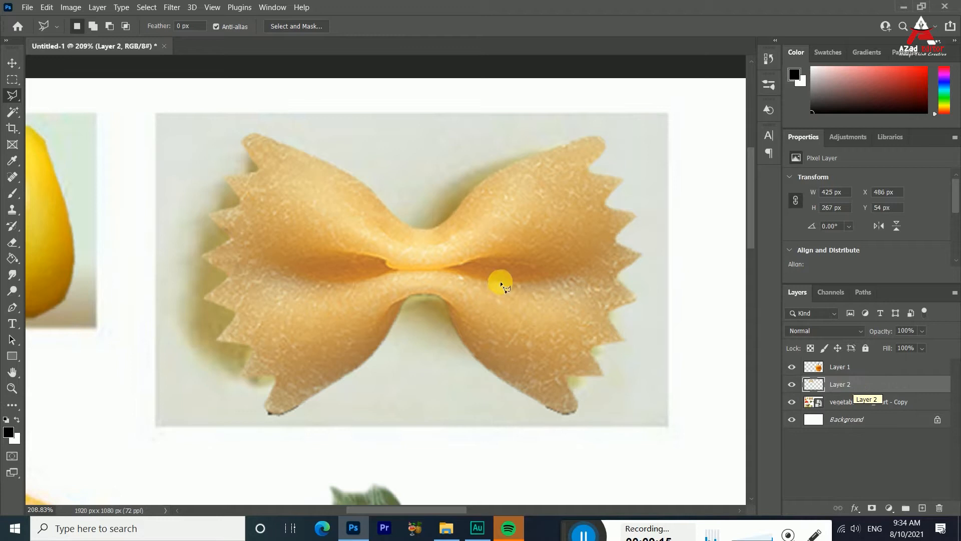
click(799, 403)
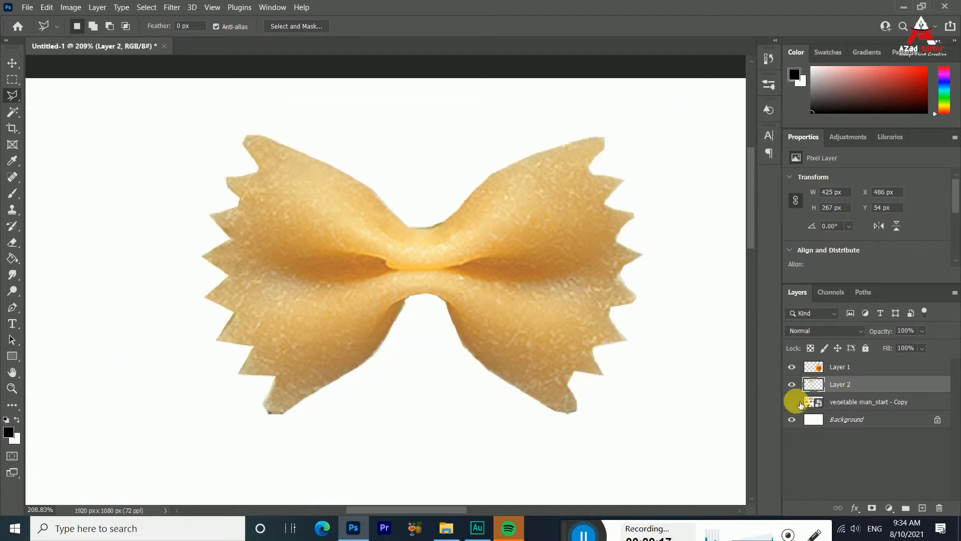
click(800, 404)
click(800, 403)
click(800, 404)
click(799, 403)
click(800, 403)
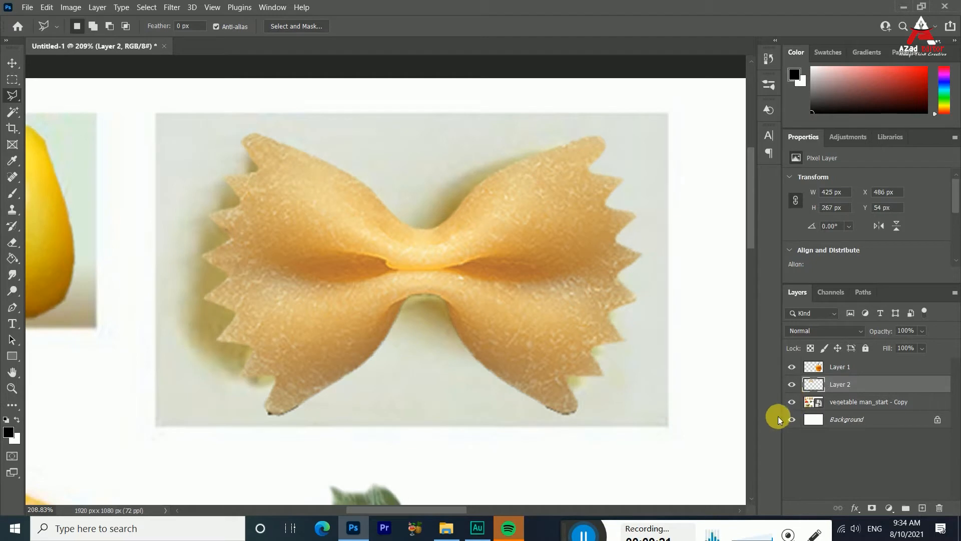
- Trace a lasso outline on the source image layer along the leafy radish bunch's upper edge, from the leaves to the radish tips
click(850, 407)
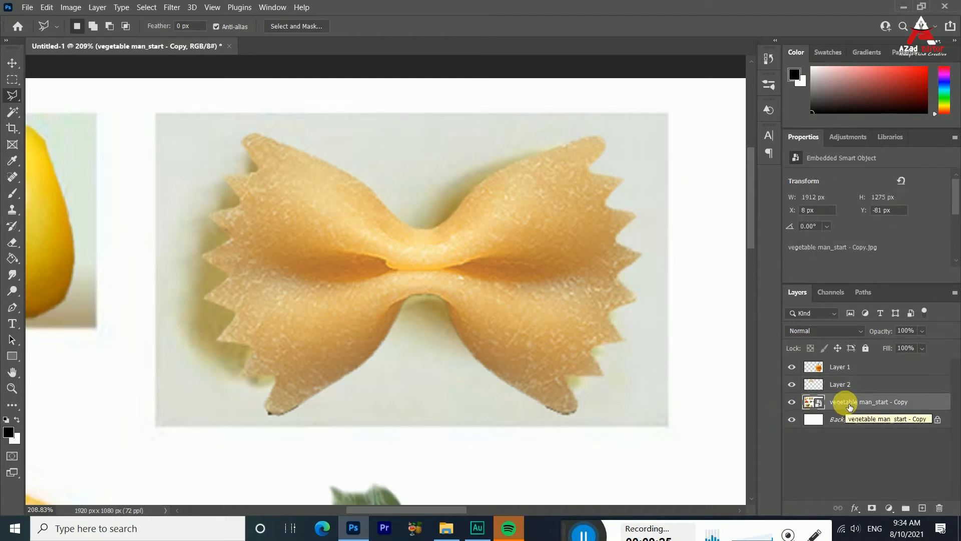
key(ctrl+0)
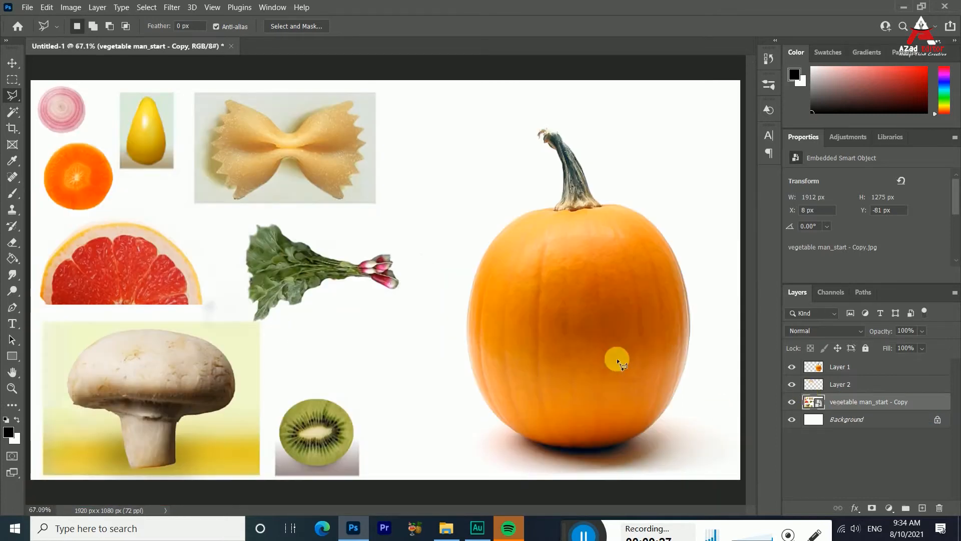
scroll(385, 308, down, 5)
scroll(325, 266, up, 19)
click(179, 440)
click(196, 117)
click(261, 131)
click(354, 183)
click(417, 220)
click(531, 247)
click(583, 231)
click(633, 210)
click(654, 223)
click(677, 322)
- Close the lasso outline along the radish bunch's lower edge and copy the bunch onto a new layer
click(582, 295)
click(465, 290)
click(426, 296)
click(351, 346)
click(318, 382)
click(249, 370)
click(230, 400)
click(221, 423)
click(179, 440)
key(ctrl+j)
- Trace the lasso outline around the top and right side of the kiwi slice
scroll(622, 303, down, 8)
scroll(336, 423, up, 9)
click(242, 108)
click(300, 100)
click(354, 102)
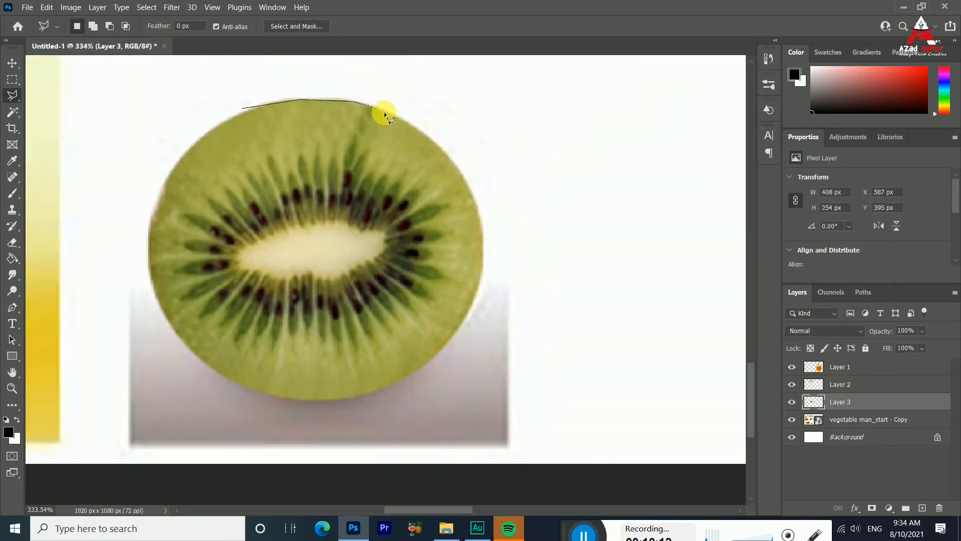
click(425, 131)
click(439, 142)
click(468, 183)
click(482, 245)
click(475, 293)
click(440, 350)
- Close the lasso outline around the kiwi's bottom and left side and copy the slice from the source image layer onto a new layer
click(406, 379)
click(303, 400)
click(242, 387)
click(197, 356)
click(165, 312)
click(152, 245)
click(166, 181)
click(242, 110)
click(885, 425)
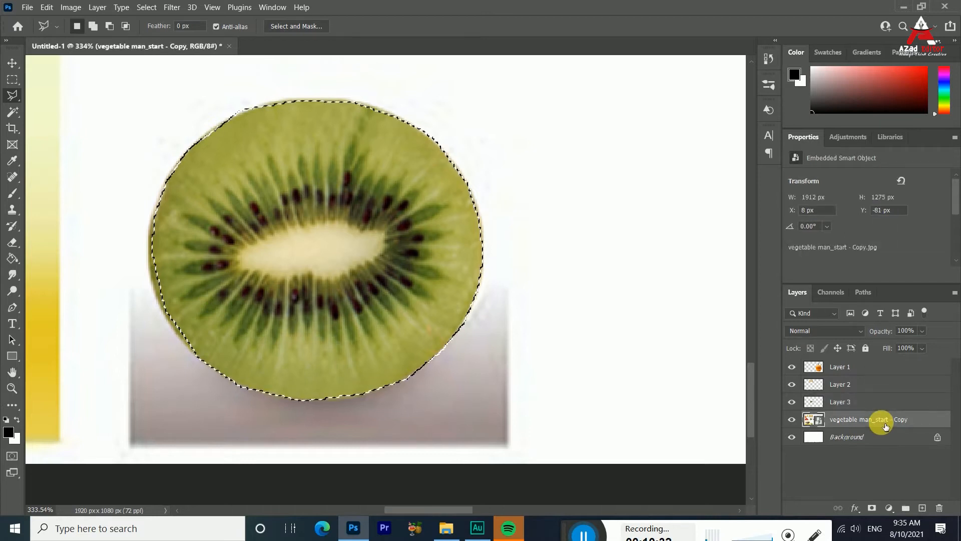
key(ctrl+j)
scroll(599, 328, down, 9)
scroll(151, 206, up, 4)
click(12, 112)
right_click(12, 113)
click(78, 124)
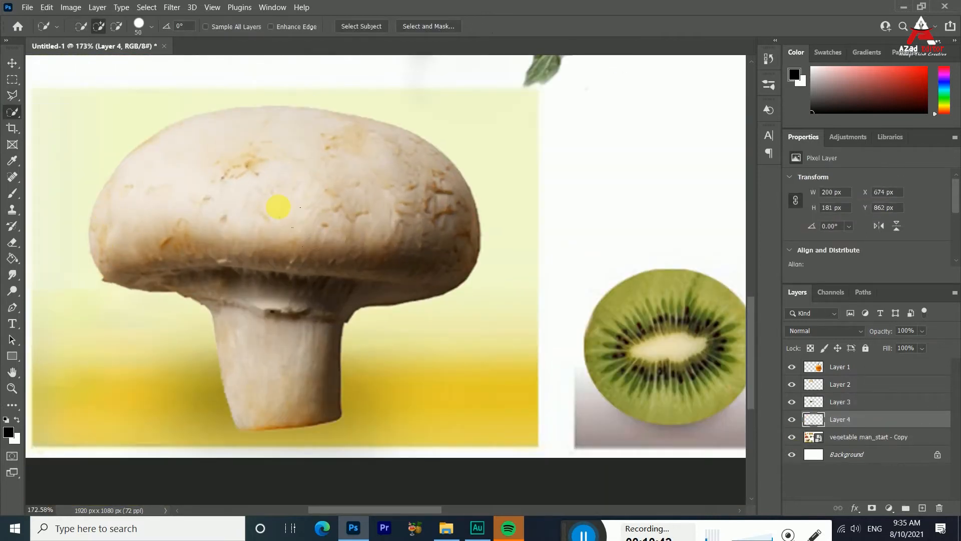
- Trace the mushroom cap's top and right side with the Polygonal Lasso
key(l)
click(263, 106)
click(353, 115)
click(428, 139)
click(466, 176)
click(480, 213)
click(473, 270)
click(452, 290)
- Continue the lasso outline around the mushroom's stem and cap underside, and copy the mushroom from the source image layer onto a new layer
click(365, 305)
click(335, 348)
click(340, 409)
click(241, 428)
click(220, 371)
click(219, 318)
click(207, 296)
click(105, 276)
click(854, 439)
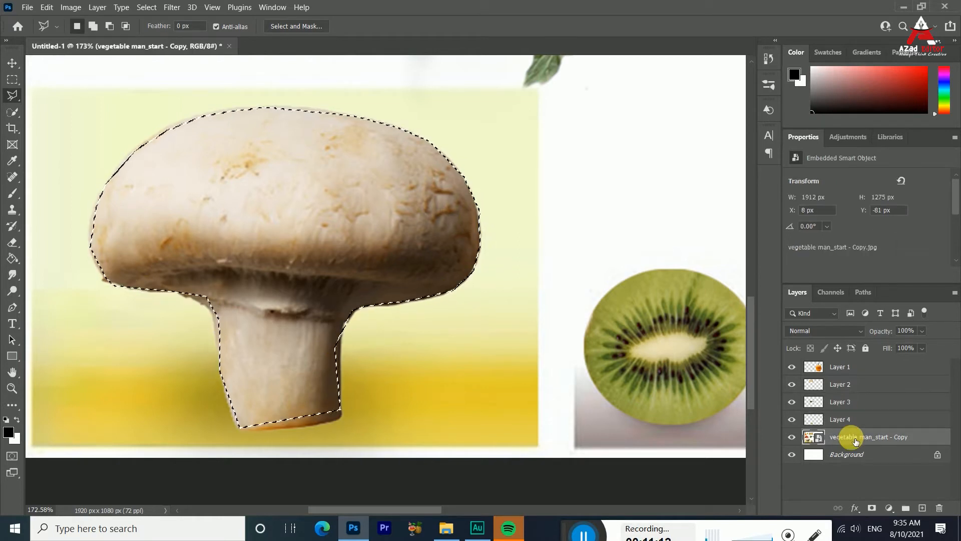
key(ctrl+j)
- Outline the grapefruit half with the Polygonal Lasso and copy it from the source image layer onto a new layer
key(ctrl+0)
scroll(108, 271, up, 6)
drag(108, 272, 386, 259)
scroll(321, 266, down, 1)
click(232, 352)
drag(232, 352, 76, 352)
click(514, 352)
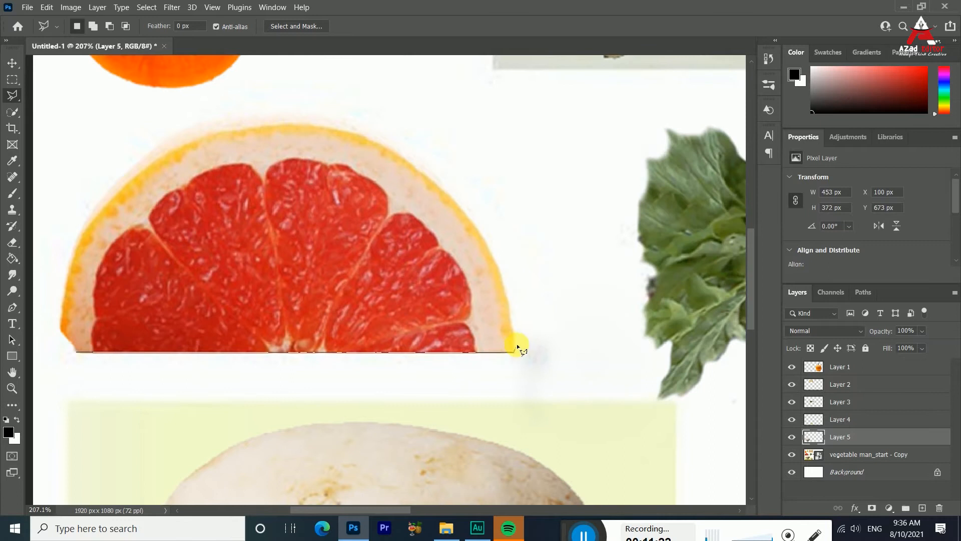
click(73, 258)
click(60, 326)
click(76, 351)
click(884, 455)
key(ctrl+j)
- Select the carrot slice on the source image layer with the Quick Selection tool and copy it onto a new layer
scroll(451, 280, down, 9)
scroll(339, 186, up, 15)
right_click(12, 95)
right_click(12, 112)
click(70, 124)
click(872, 471)
drag(323, 317, 328, 351)
key(ctrl+j)
- Select the onion slice with the Quick Selection tool and copy it from the source image layer onto a new layer
drag(278, 113, 287, 146)
click(854, 489)
key(ctrl+d)
key(ctrl+j)
scroll(351, 225, down, 8)
- Copy the yellow pear-shaped fruit onto a new layer using a refined quick selection, and hide the source image layer
scroll(240, 200, up, 8)
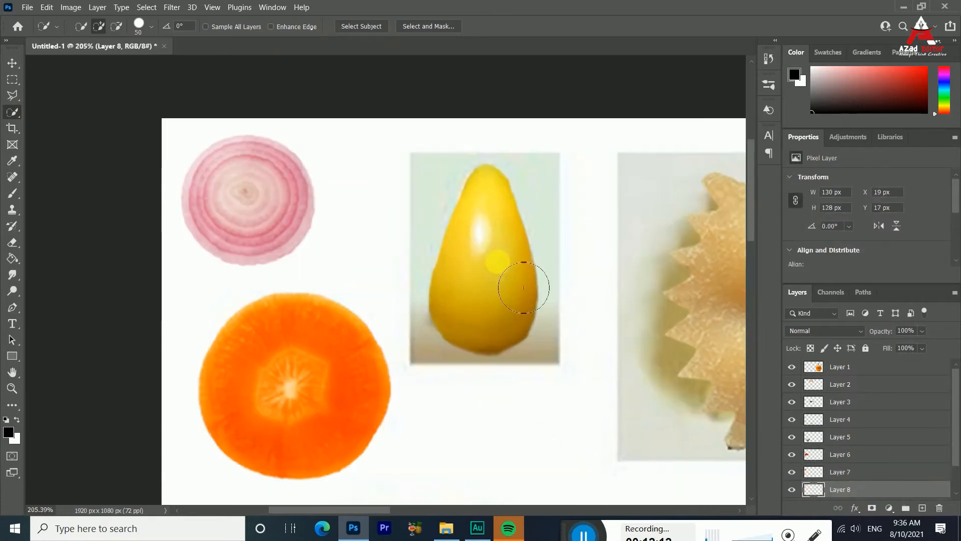
key(alt+bracketleft)
alt+click(544, 193)
scroll(588, 252, down, 12)
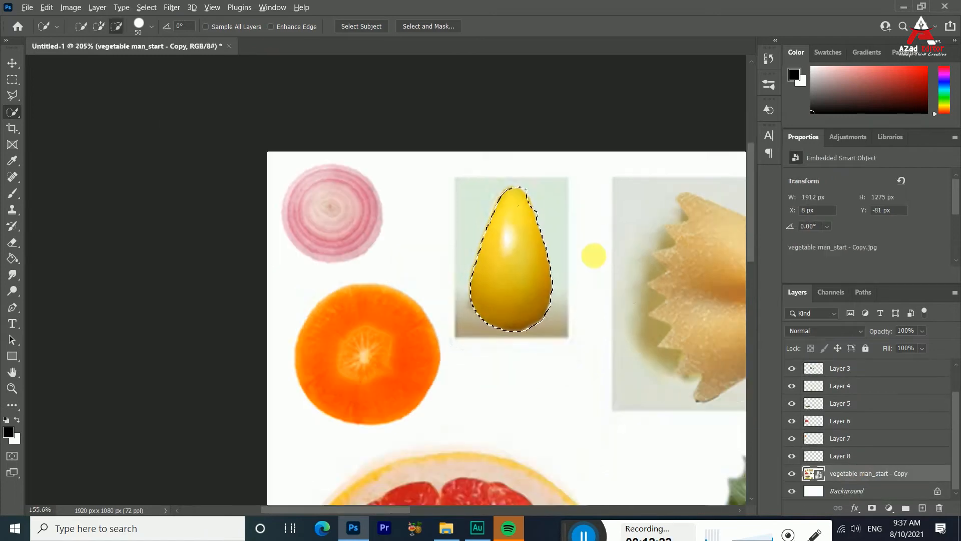
key(ctrl+j)
scroll(882, 489, down, 1)
click(792, 473)
scroll(526, 369, down, 5)
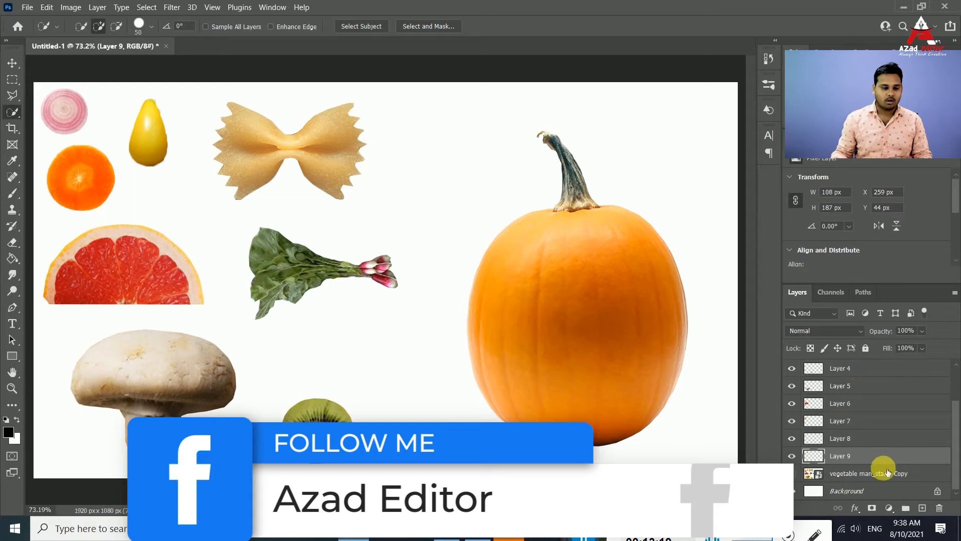
- Move the pumpkin, bow-tie pasta, kiwi slice and radish bunch toward the left side of the canvas
click(12, 62)
drag(611, 302, 209, 279)
drag(291, 153, 176, 152)
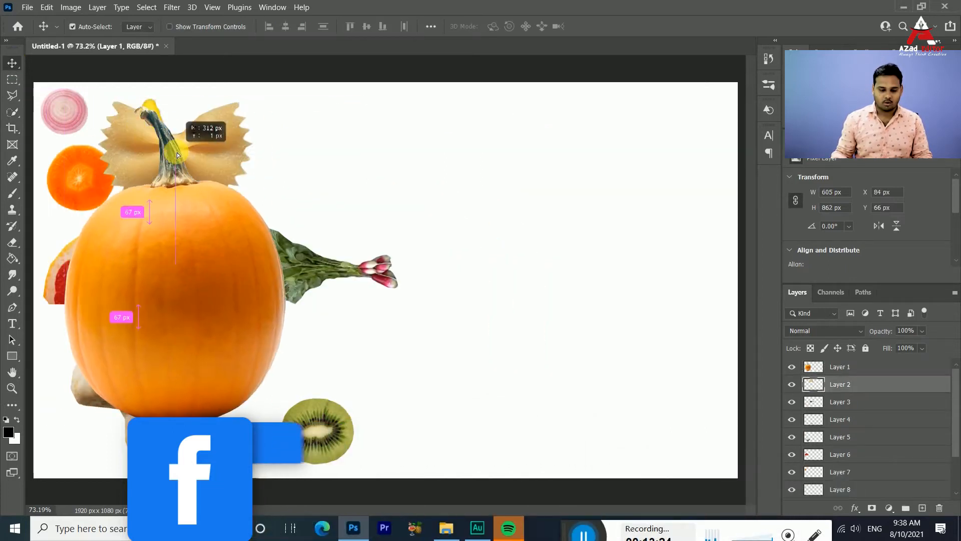
drag(316, 432, 188, 392)
drag(311, 284, 183, 280)
- Check the vegetable man_end reference picture and move the pumpkin back to the right half of the canvas
click(960, 539)
double_click(101, 131)
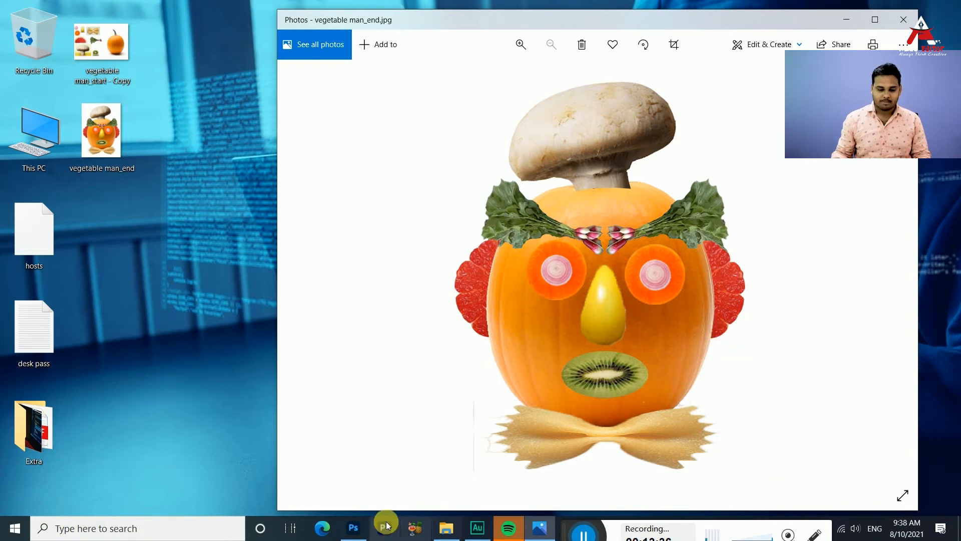
click(353, 528)
drag(164, 287, 530, 303)
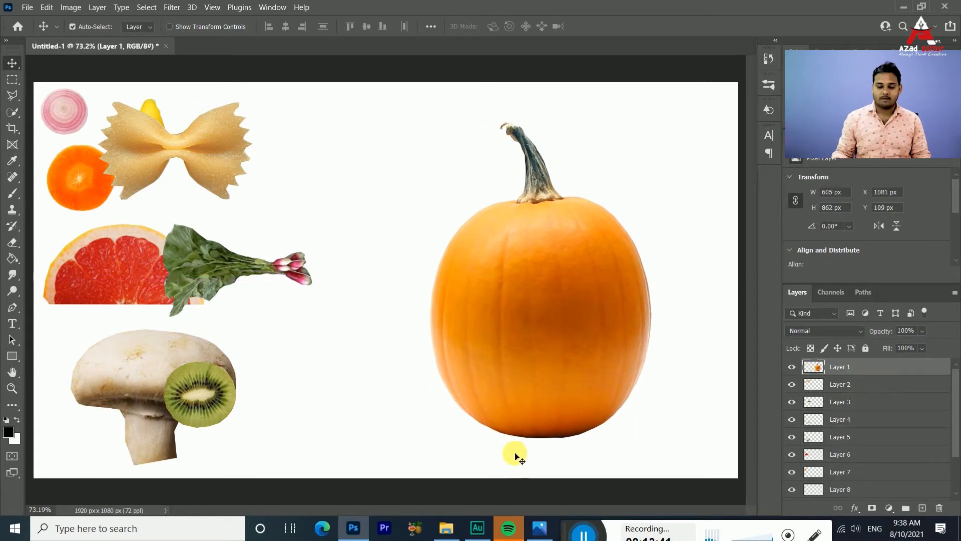
- Compare with the reference picture and move the mushroom to the top of the pumpkin
click(540, 529)
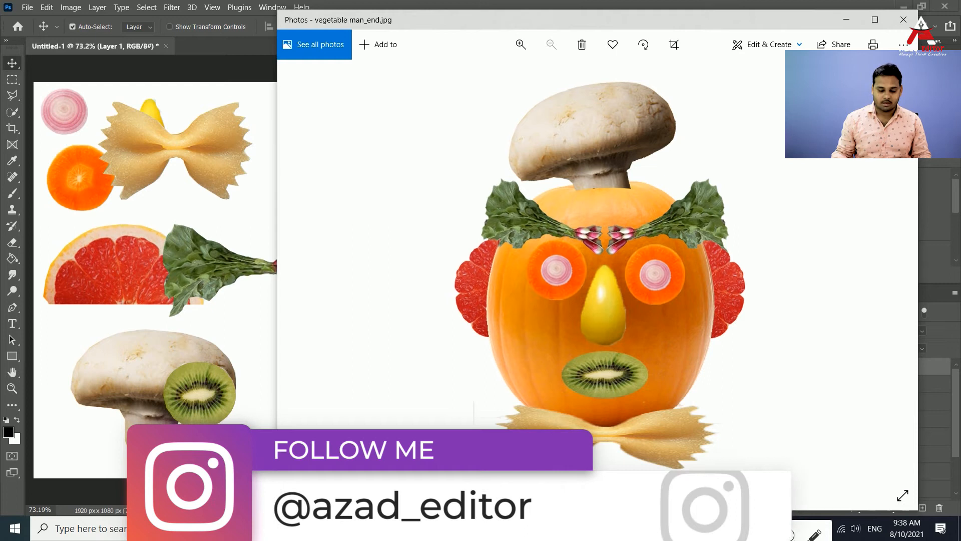
click(340, 529)
drag(136, 365, 522, 153)
drag(529, 153, 494, 172)
- Check the hat in the reference picture again and move the mushroom to the left of the pumpkin's stem
key(alt+Tab)
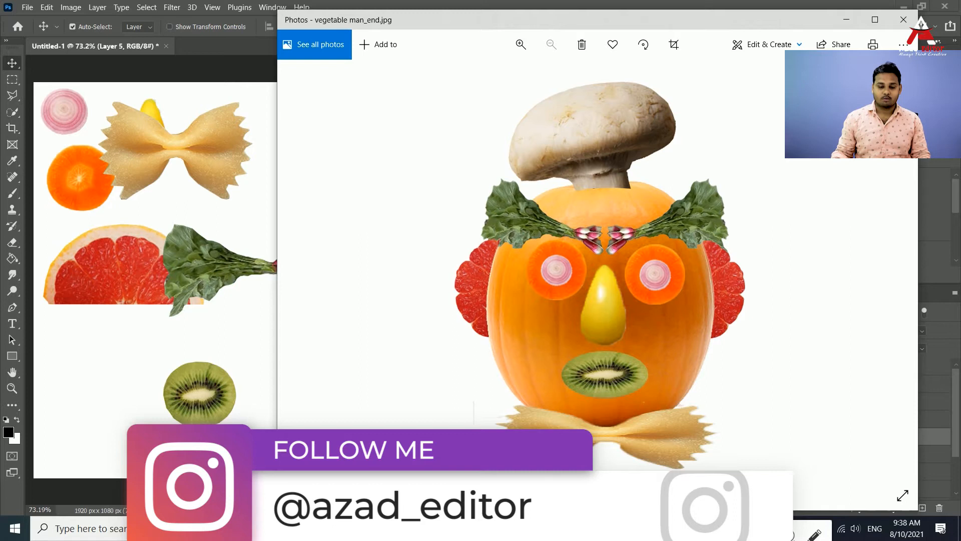
key(alt+Tab)
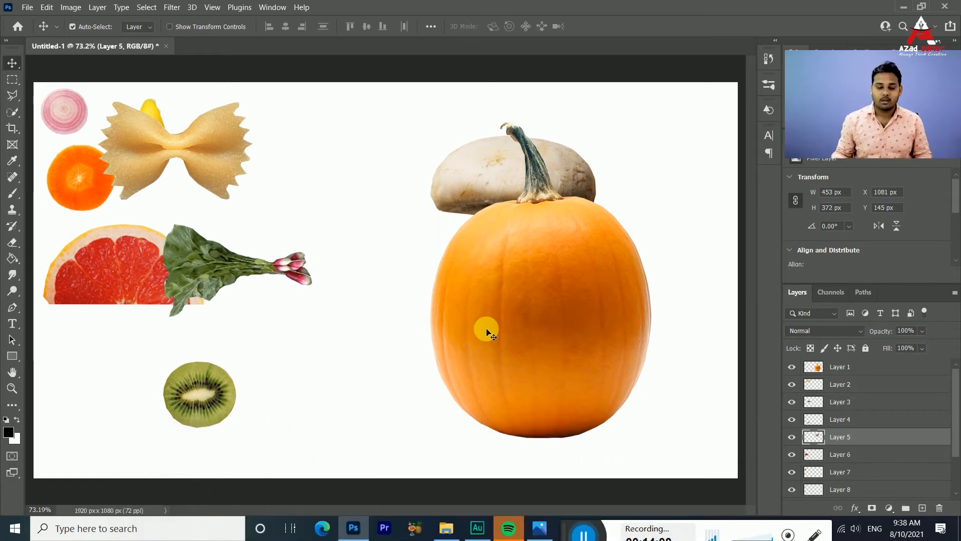
drag(507, 164, 404, 151)
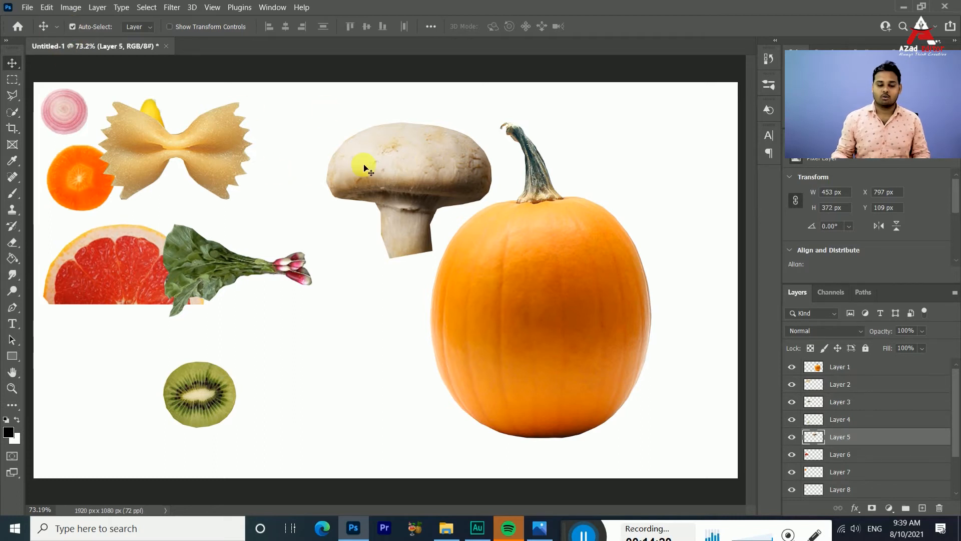
- Move the mushroom farther left of the pumpkin and select the pumpkin, mushroom and pasta in turn to identify their layers
drag(406, 166, 375, 172)
click(547, 276)
click(397, 170)
click(498, 264)
click(383, 205)
click(163, 148)
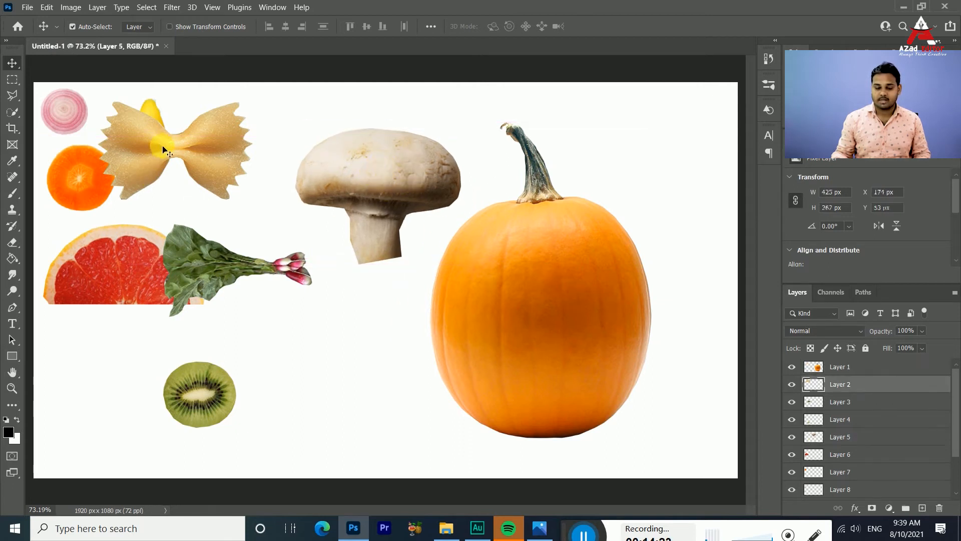
click(353, 177)
click(505, 275)
click(386, 171)
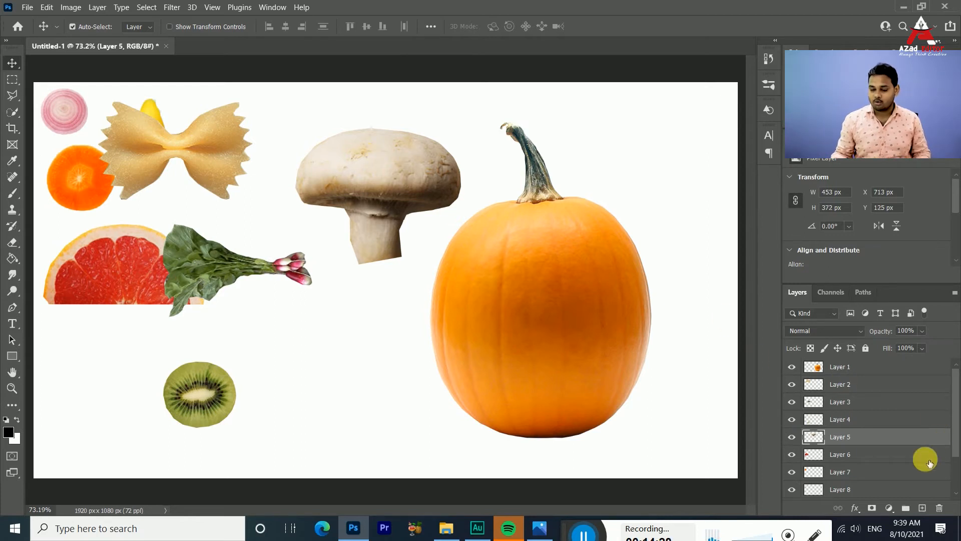
- Bring the mushroom's layer above the pumpkin's layer and place the mushroom over the top of the pumpkin, covering the stem
drag(869, 436, 851, 365)
drag(411, 178, 566, 151)
- Check the mushroom hat in the vegetable man_end reference picture and choose the Elliptical Marquee Tool
click(539, 529)
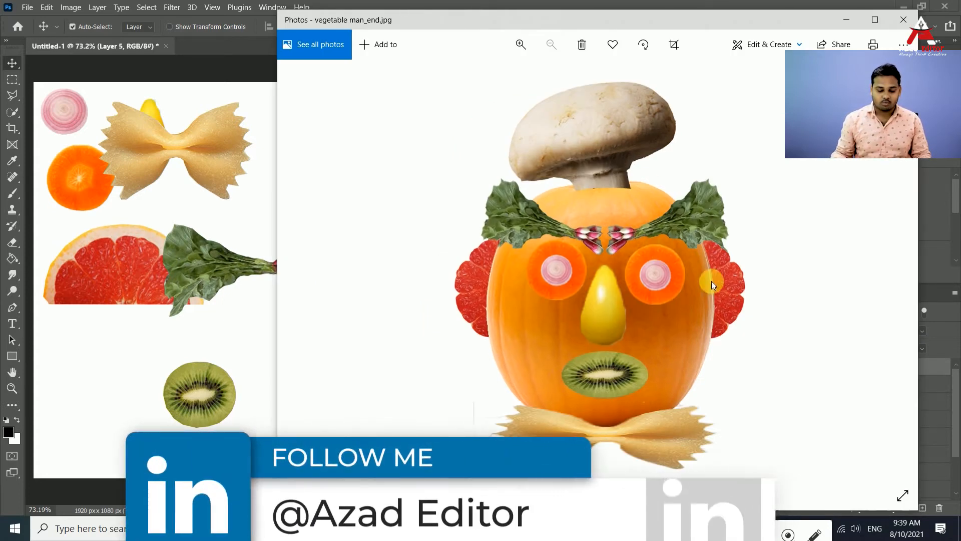
key(alt+Tab)
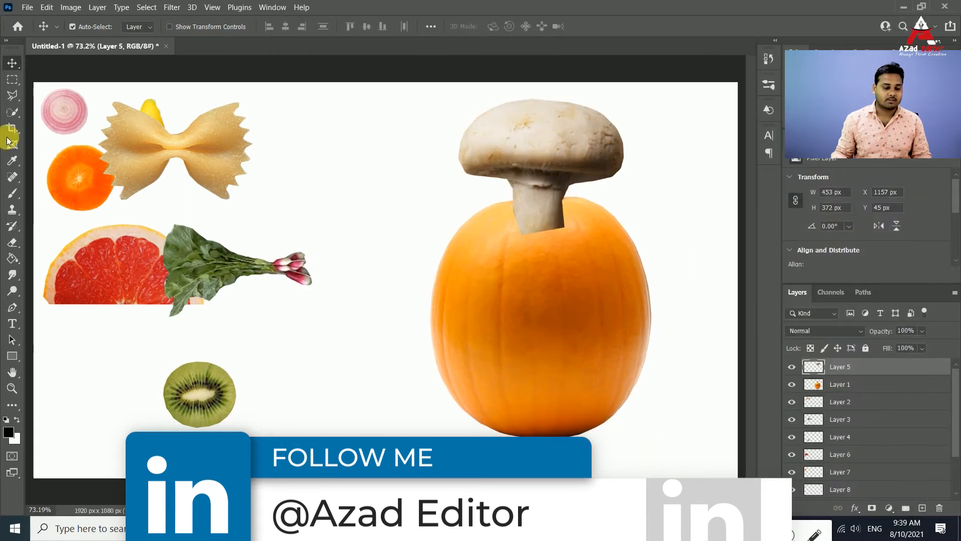
click(11, 81)
right_click(10, 82)
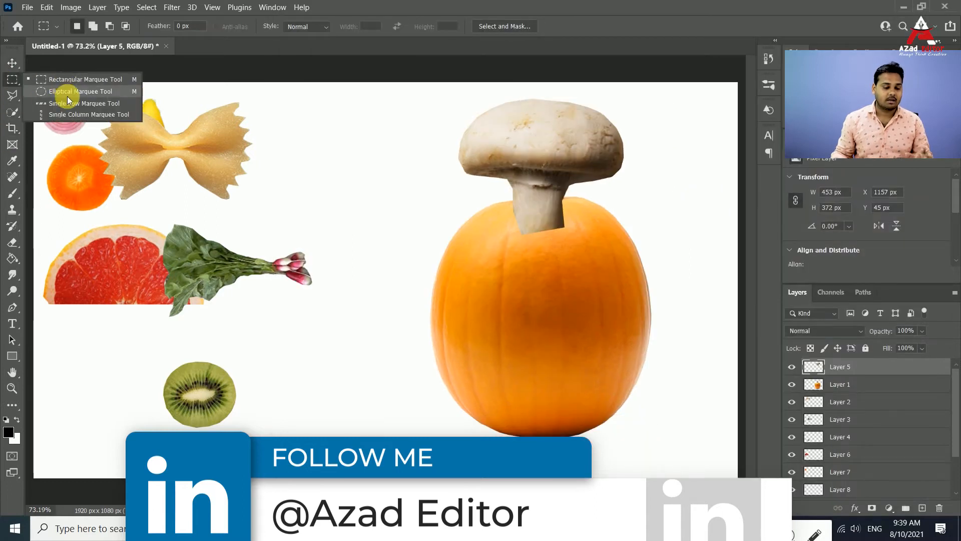
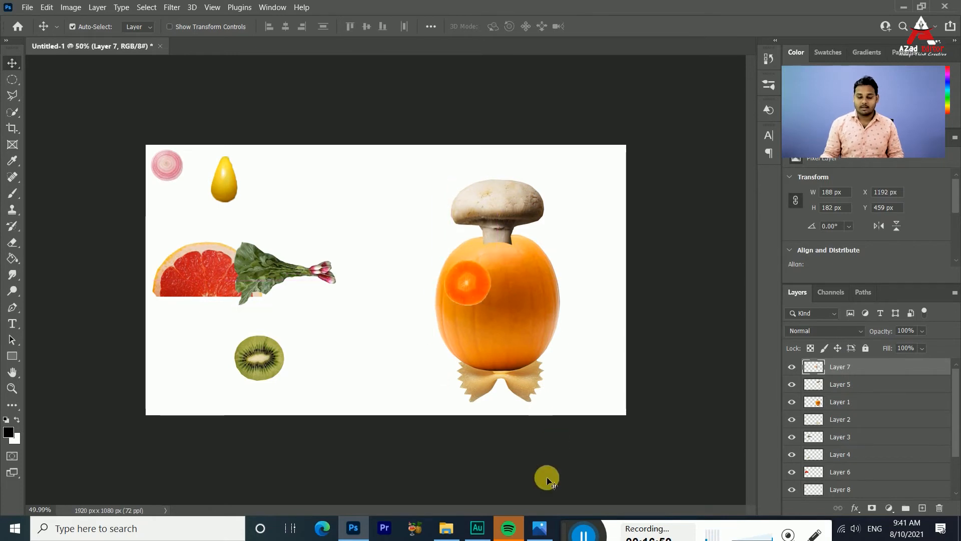
- Check the eyes in the reference picture and duplicate the carrot slice onto the right side of the pumpkin
click(541, 531)
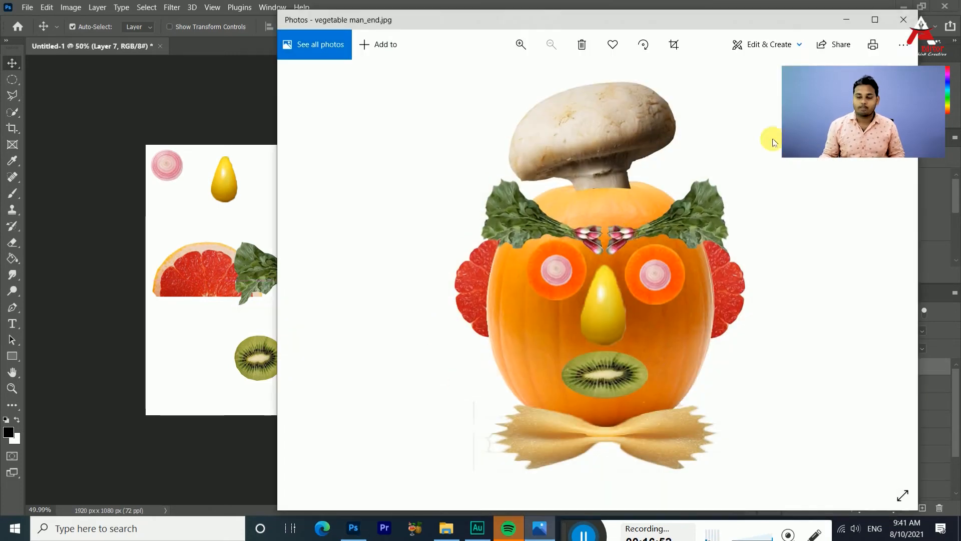
click(847, 19)
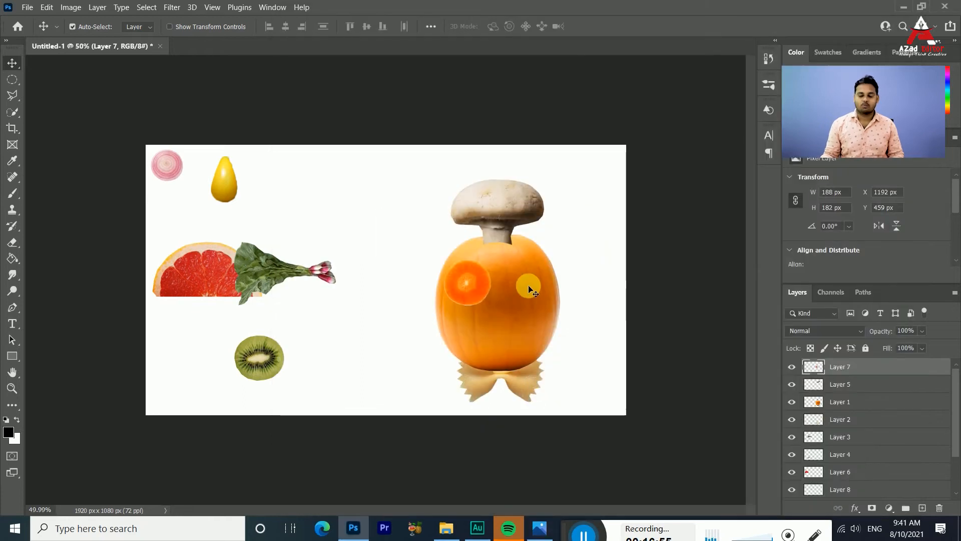
drag(528, 285, 512, 284)
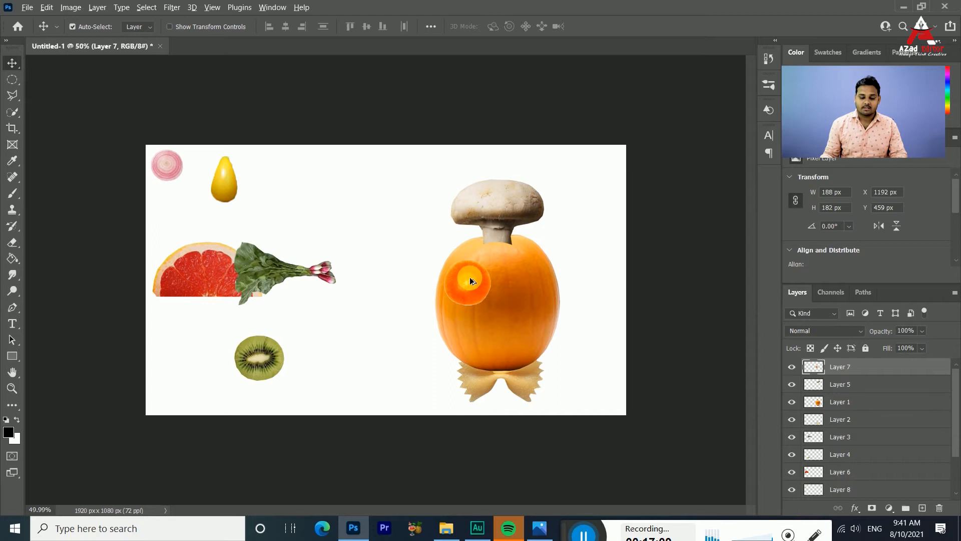
drag(470, 278, 531, 279)
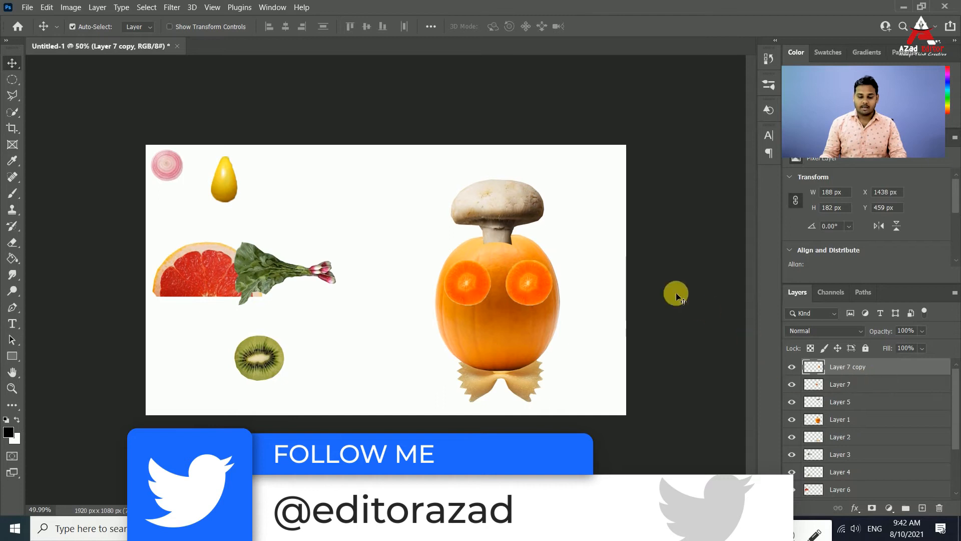
- Nudge the left carrot slice slightly farther left on the pumpkin
scroll(562, 281, up, 5)
drag(369, 273, 364, 273)
click(521, 278)
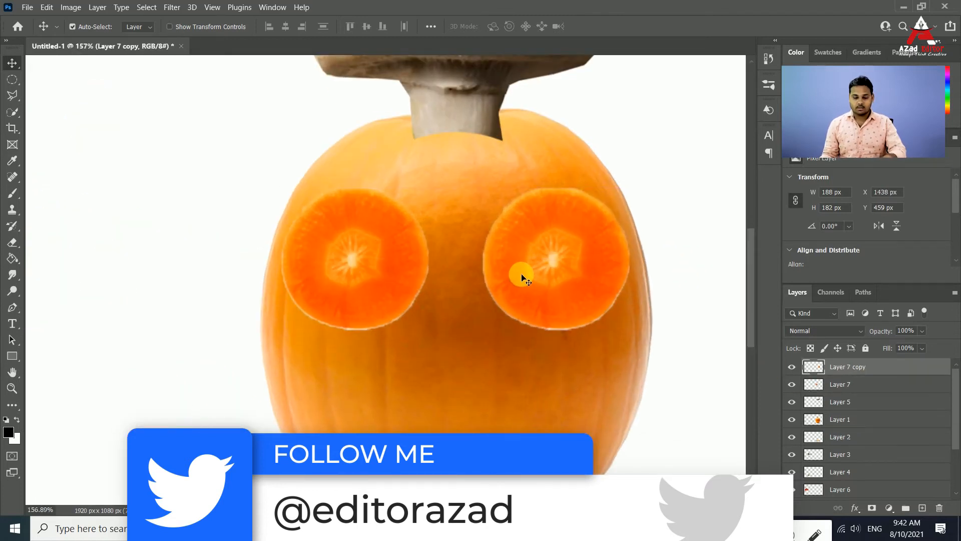
key(ctrl+t)
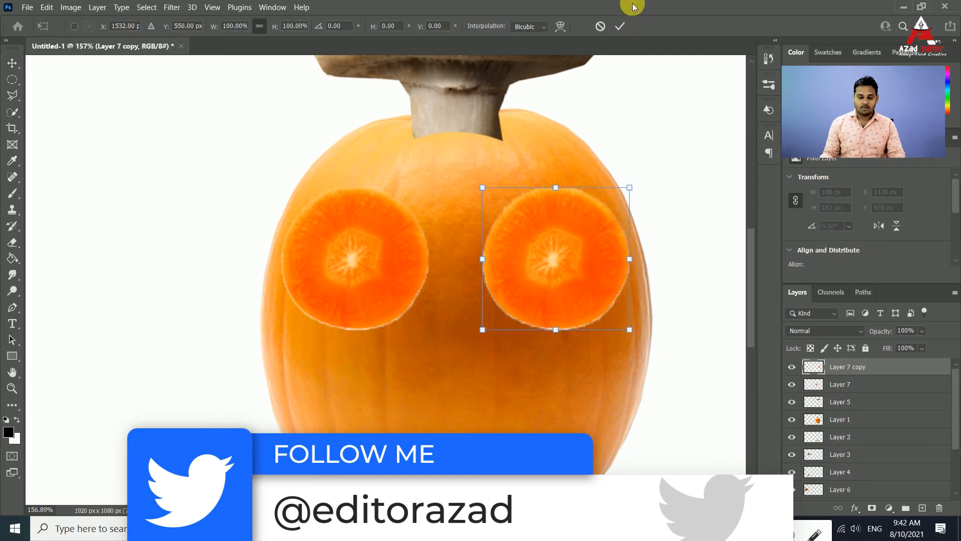
click(621, 26)
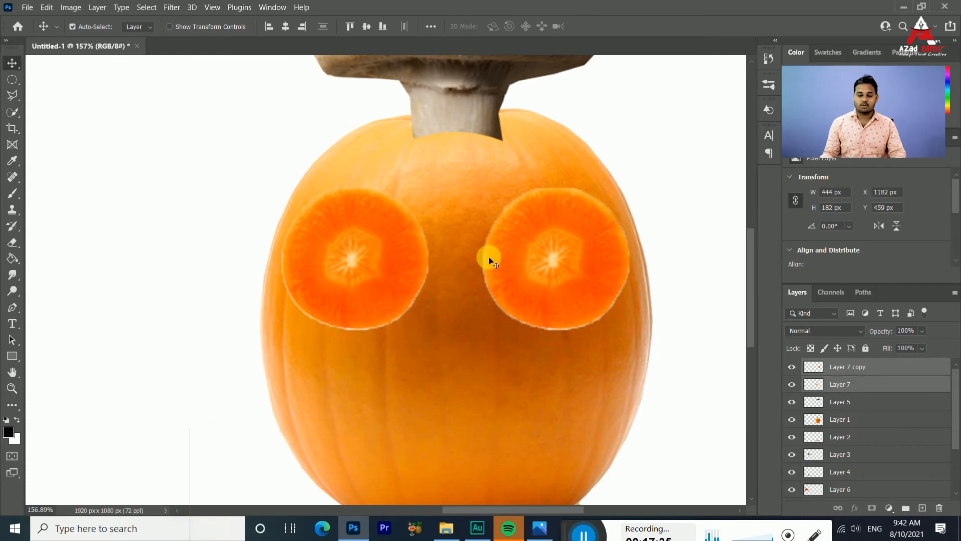
- Scale both carrot slices down together to about 171 × 166 px each and lower them slightly on the pumpkin
click(538, 263)
shift+click(511, 261)
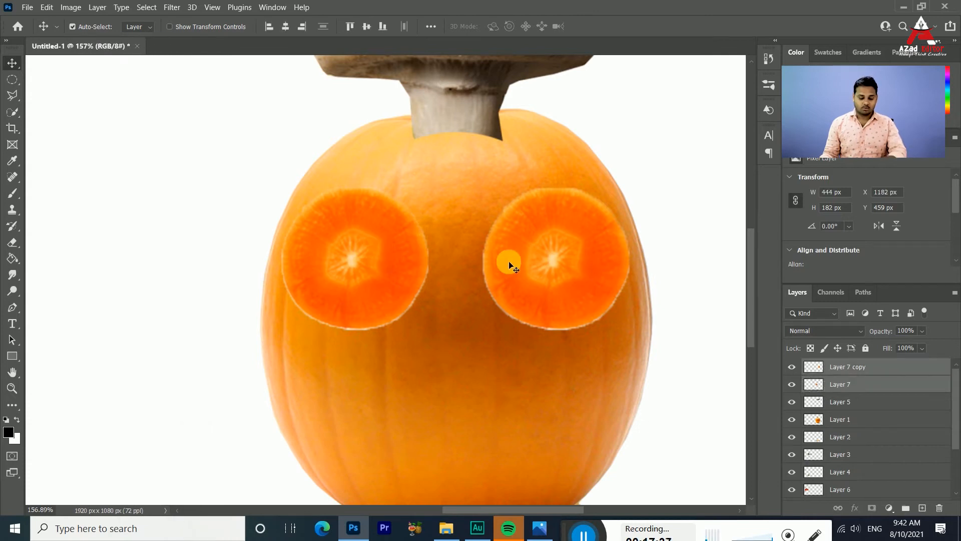
key(ctrl+t)
drag(632, 189, 602, 204)
drag(560, 251, 565, 273)
click(620, 26)
- Nudge the left carrot slice to the left and the right one to the right to widen the eye spacing
click(661, 201)
click(560, 268)
click(384, 271)
drag(384, 271, 381, 272)
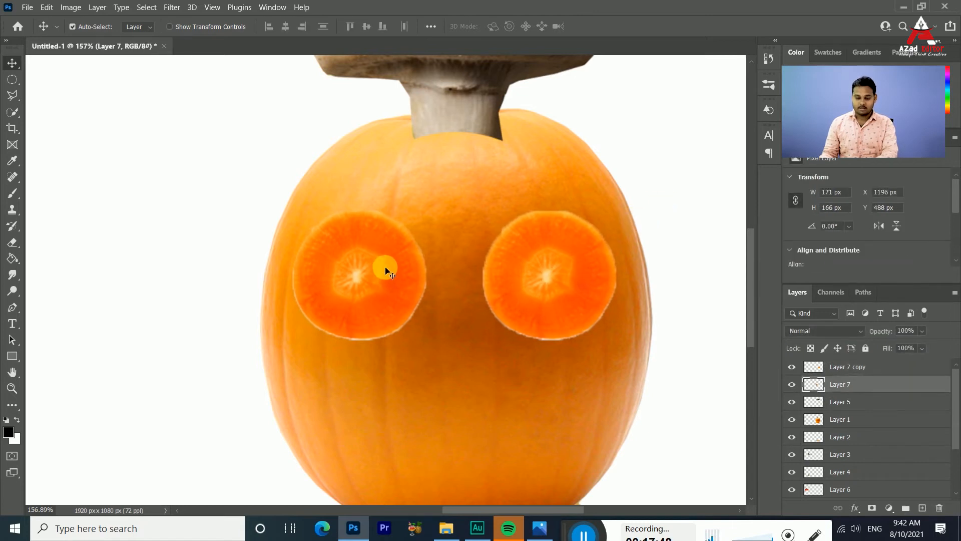
click(534, 269)
drag(534, 269, 536, 271)
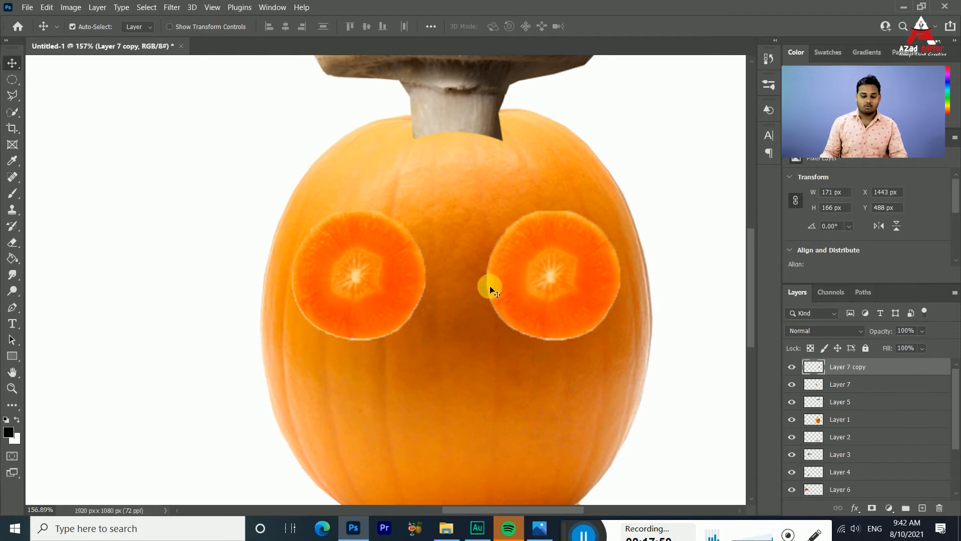
- Bring the onion slice's layer to the top of the layer stack and place the slice over the left carrot slice
scroll(449, 285, down, 5)
drag(210, 199, 389, 294)
drag(874, 490, 843, 363)
scroll(856, 422, up, 1)
scroll(558, 339, up, 3)
scroll(518, 331, up, 1)
drag(285, 272, 484, 275)
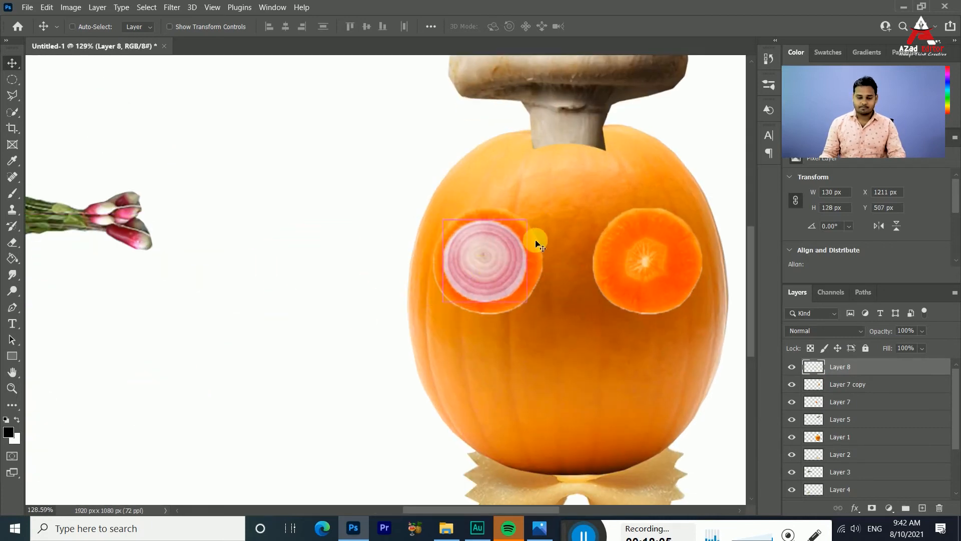
- Scale the onion slice to about 78% and centre it on the left carrot slice
key(ctrl+t)
drag(526, 220, 495, 257)
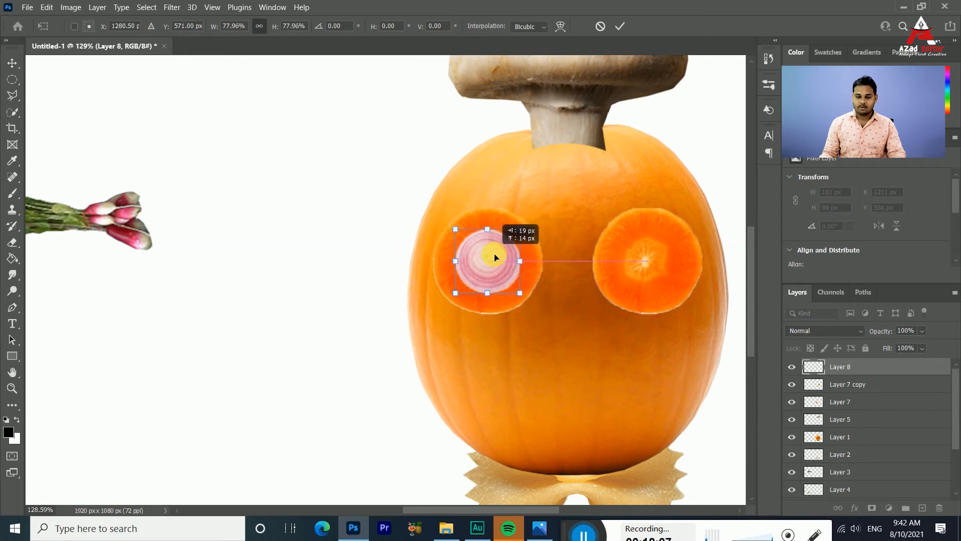
click(623, 26)
- Duplicate the onion slice onto the centre of the right carrot slice
mouse_move(498, 272)
mouse_down()
mouse_move(495, 284)
mouse_move(495, 271)
mouse_up()
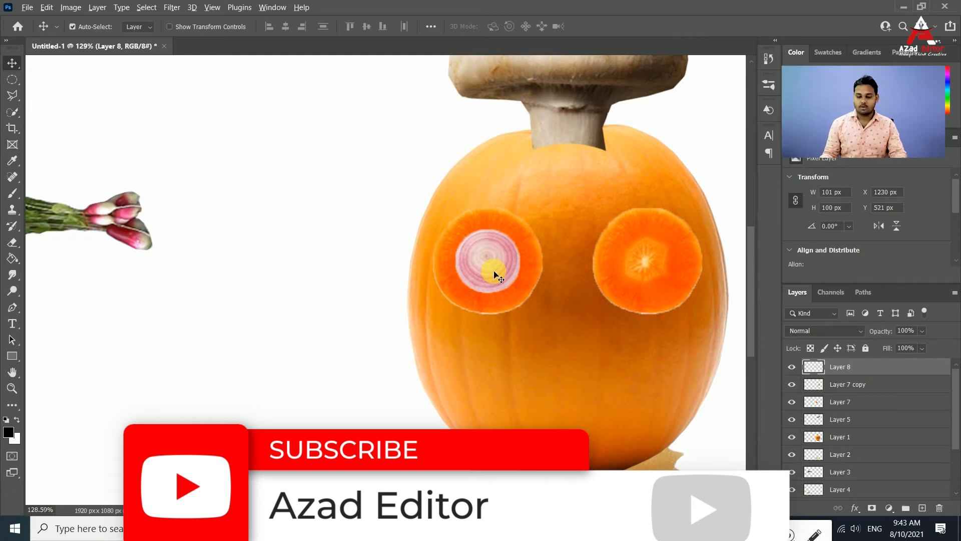
drag(485, 263, 645, 269)
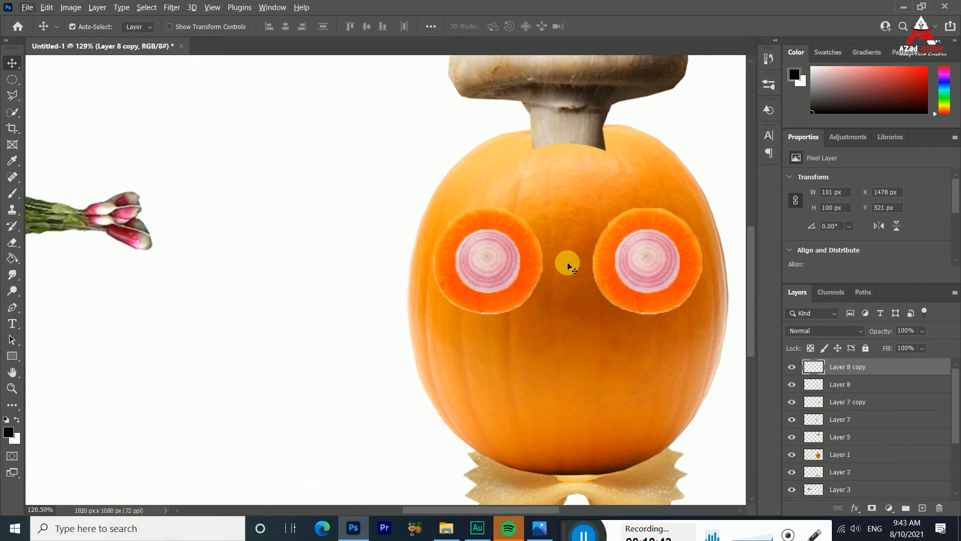
- Move the radish bunch above the left eye and bring its layer to the top of the layer stack
scroll(483, 275, down, 4)
scroll(521, 315, down, 2)
drag(258, 268, 462, 252)
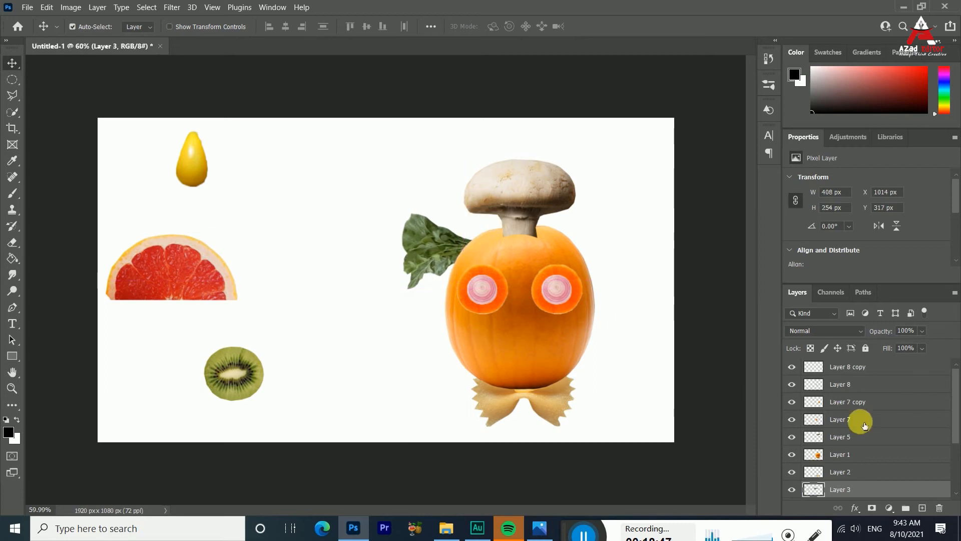
drag(861, 354, 850, 372)
- Duplicate the radish bunch above the right eye and flip the copy horizontally
drag(490, 264, 605, 245)
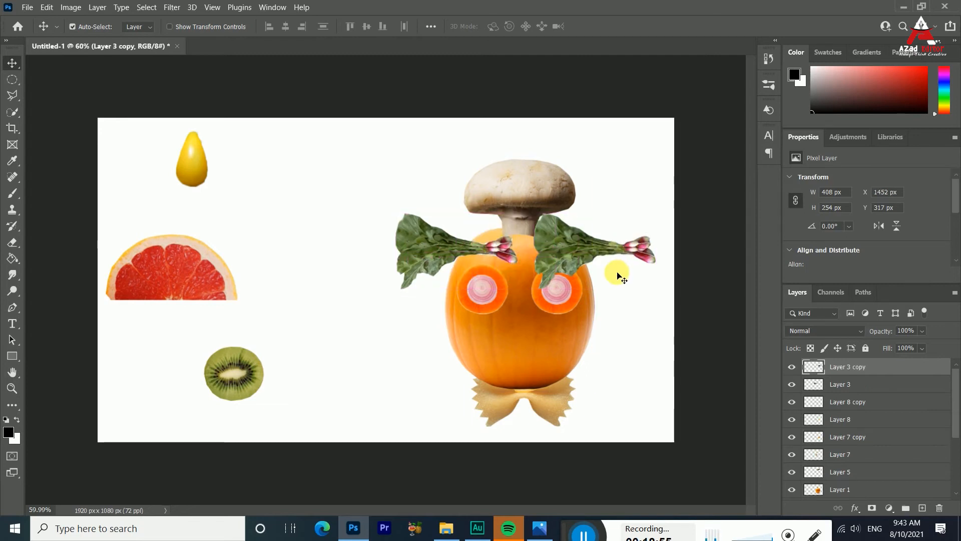
key(ctrl+t)
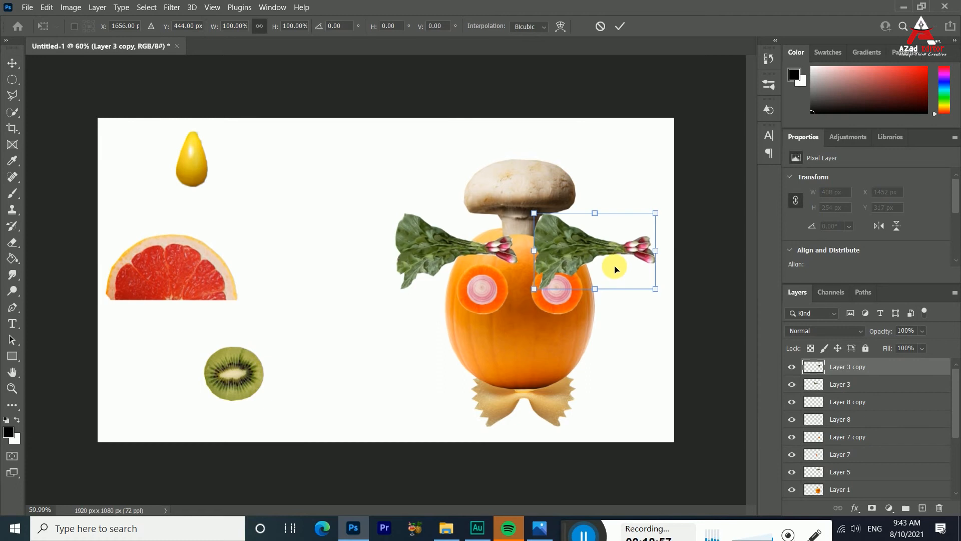
right_click(616, 269)
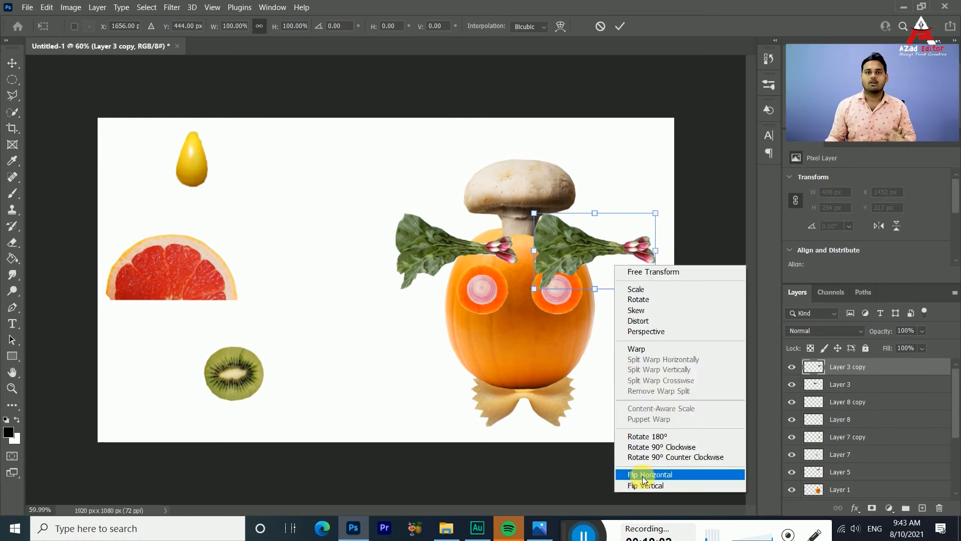
click(643, 477)
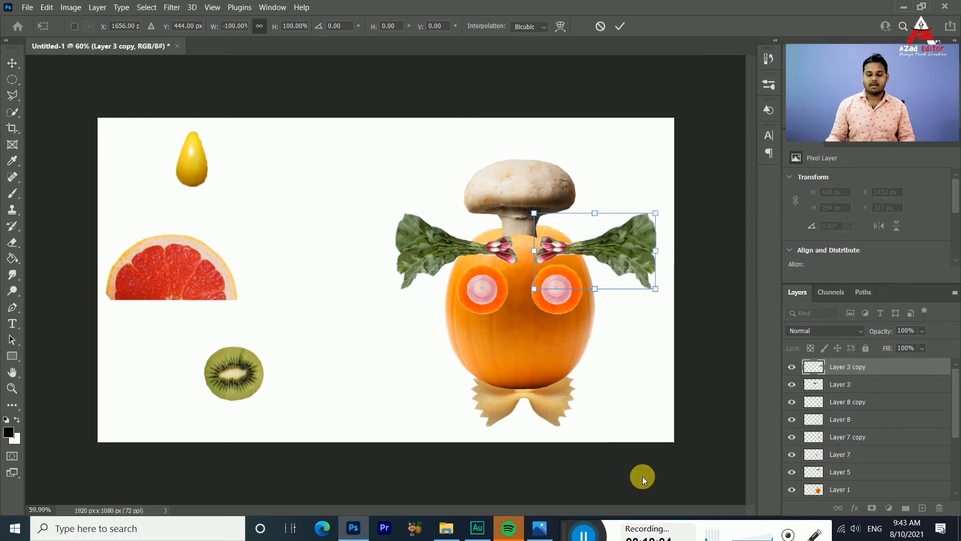
- Scale the right radish bunch to about 58.5% and the left one to about 67.4% to fit as eyebrows
drag(662, 216, 587, 243)
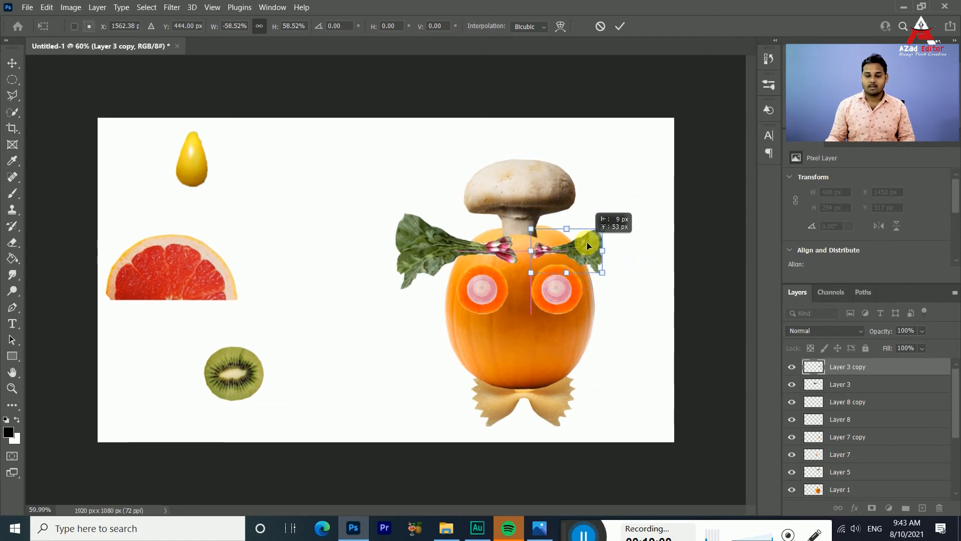
click(620, 26)
click(427, 245)
key(ctrl+t)
drag(388, 211, 444, 252)
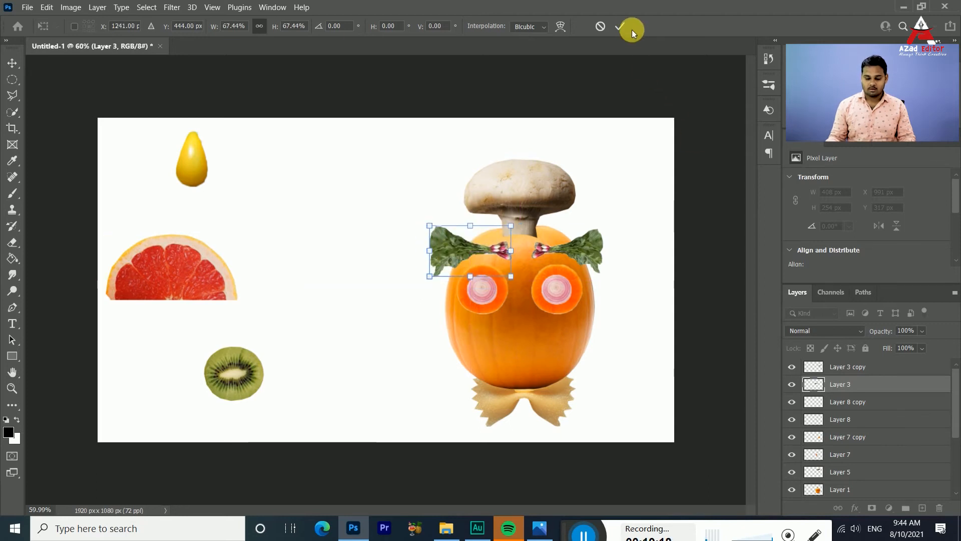
click(620, 27)
- Check the eyebrows in the reference picture, then rotate the left radish bunch about 8° and shift it toward the face's centre
click(540, 528)
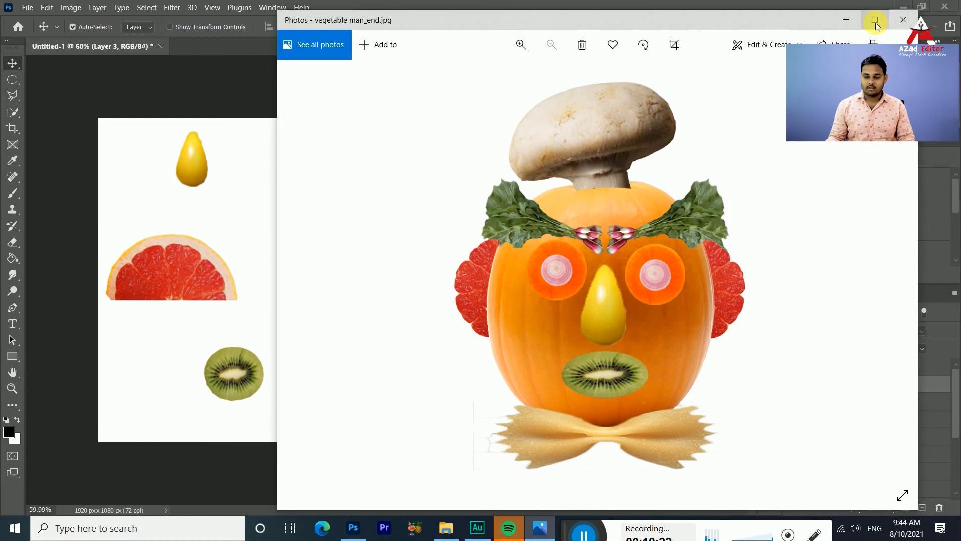
click(846, 23)
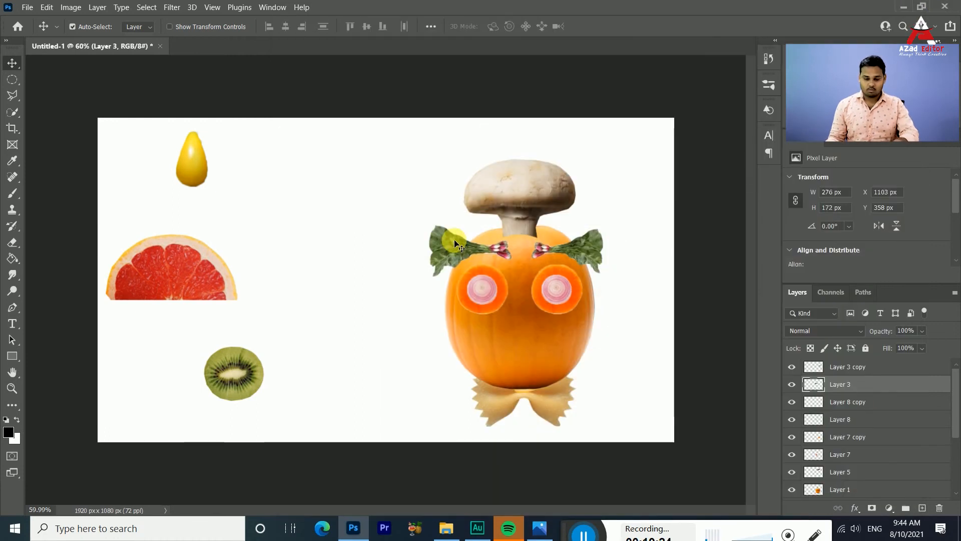
key(ctrl+t)
drag(526, 233, 503, 251)
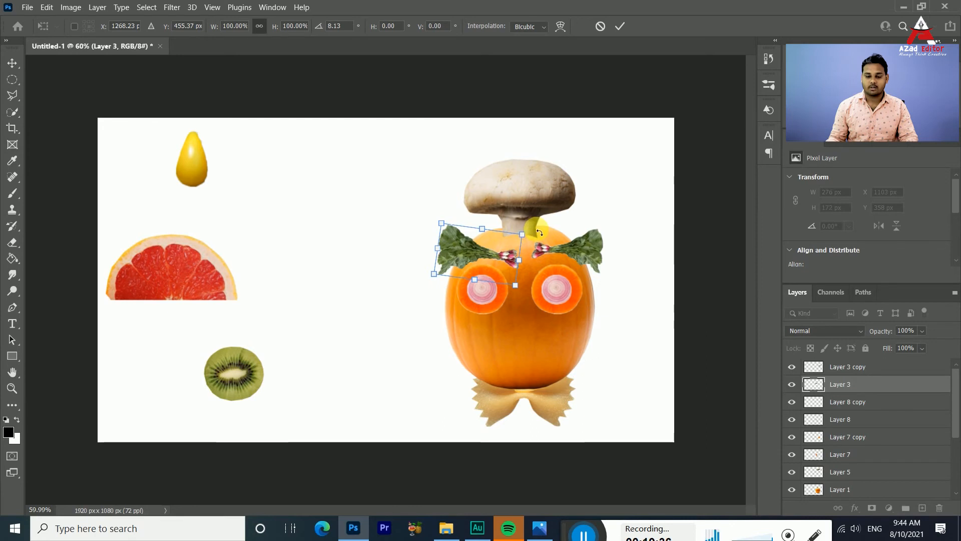
click(626, 22)
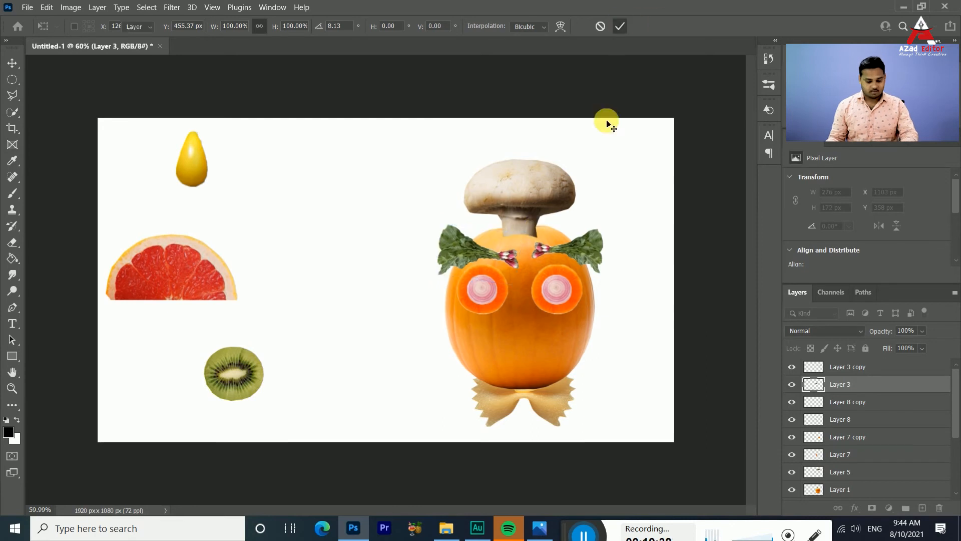
- Rotate the right radish bunch about -11.6° and move it inward to mirror the left eyebrow
ctrl+click(591, 253)
key(ctrl+t)
drag(618, 227, 612, 213)
drag(594, 250, 588, 250)
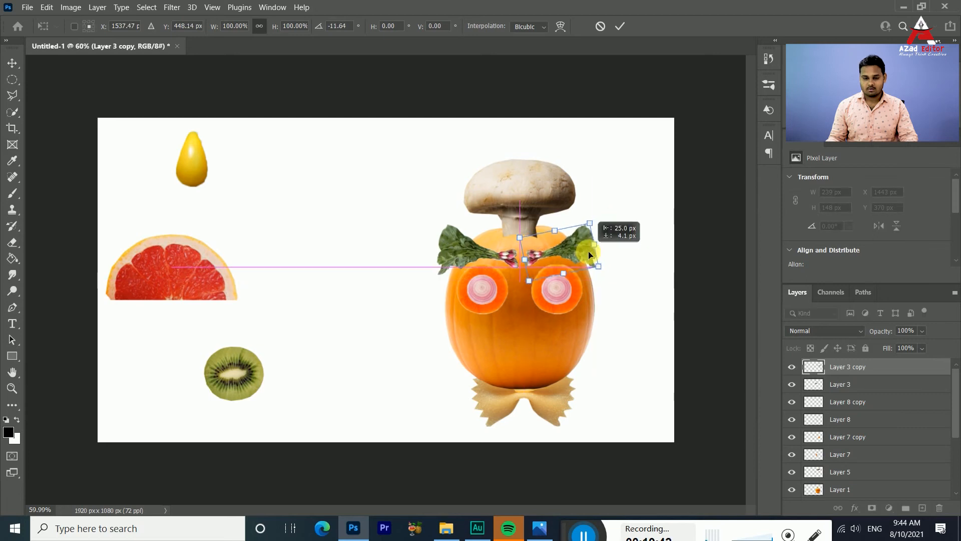
click(620, 26)
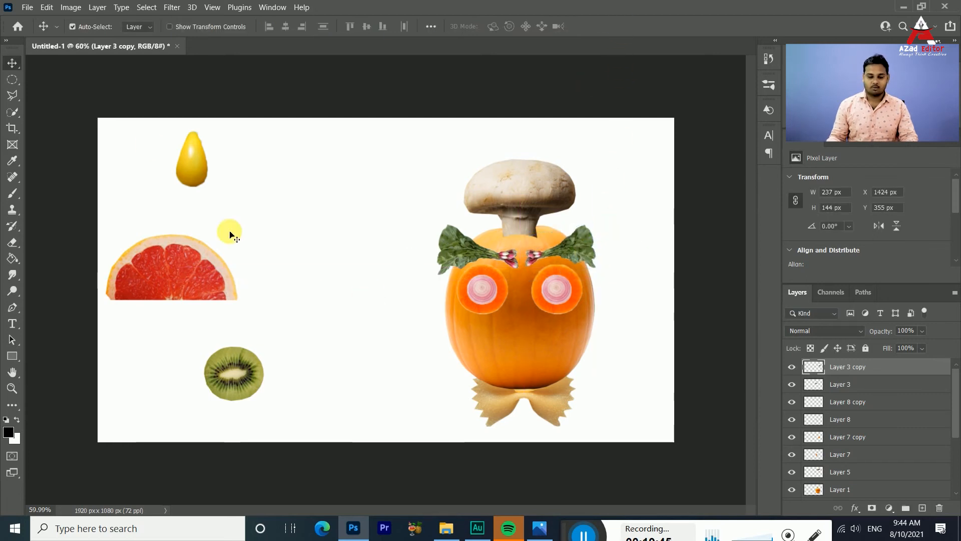
- Bring the yellow pear-shaped vegetable's layer to the top and place it between the eyes as the nose
drag(190, 153, 427, 316)
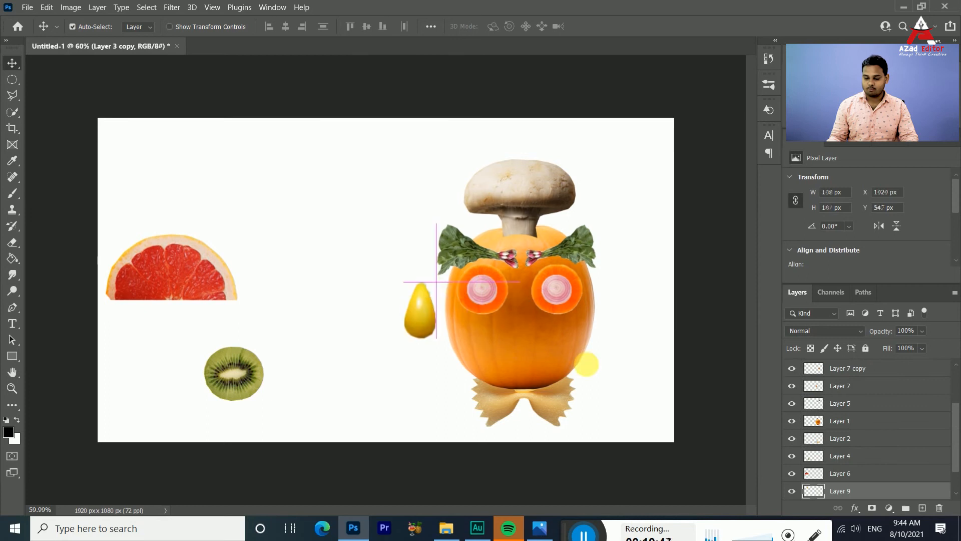
drag(865, 489, 849, 358)
drag(408, 352, 520, 326)
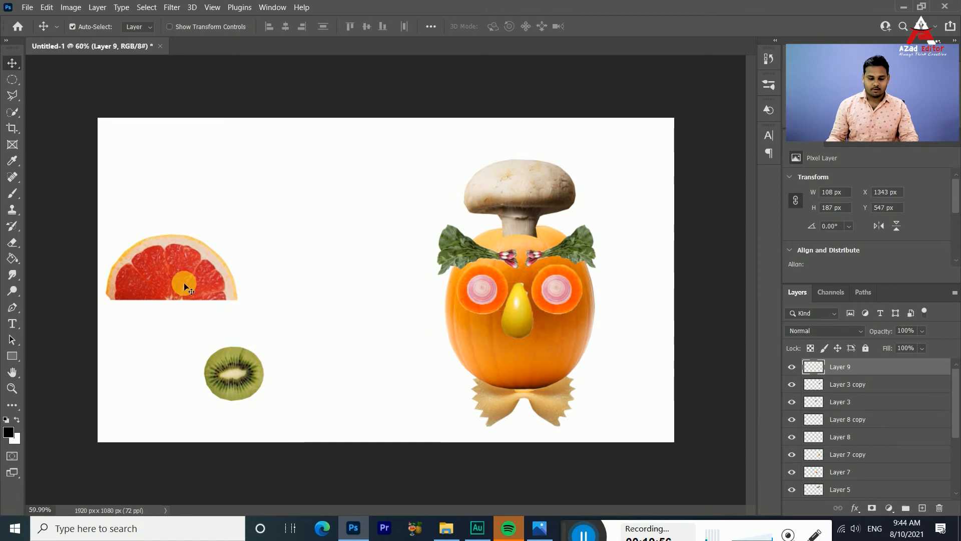
- Move the kiwi slice beside the pumpkin and bring its layer to the top of the layer stack
drag(236, 371, 407, 353)
scroll(874, 481, up, 1)
scroll(865, 459, down, 3)
drag(854, 436, 852, 370)
drag(855, 441, 841, 363)
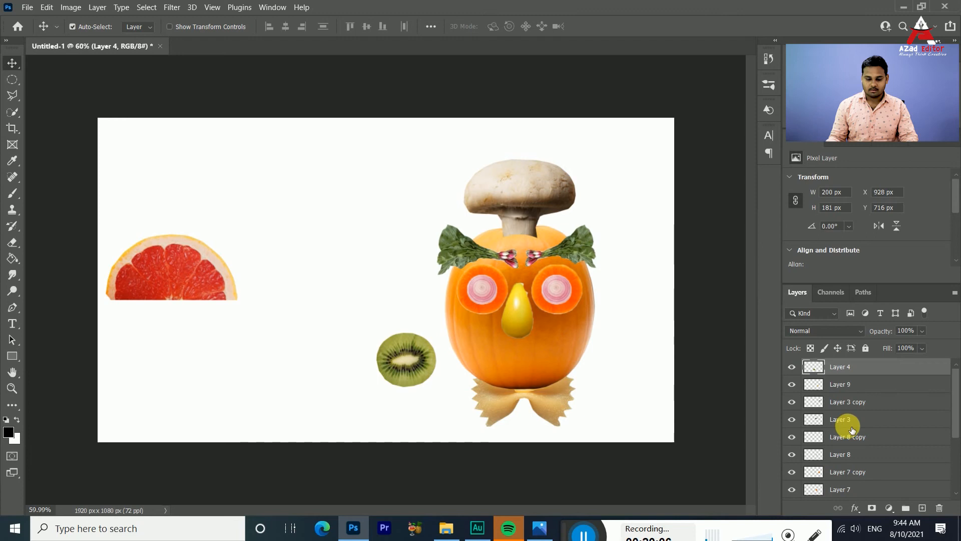
- Place the kiwi slice below the nose as the mouth and squash its height to about 48.6%, keeping the width at 100%
drag(401, 361, 515, 343)
key(ctrl+t)
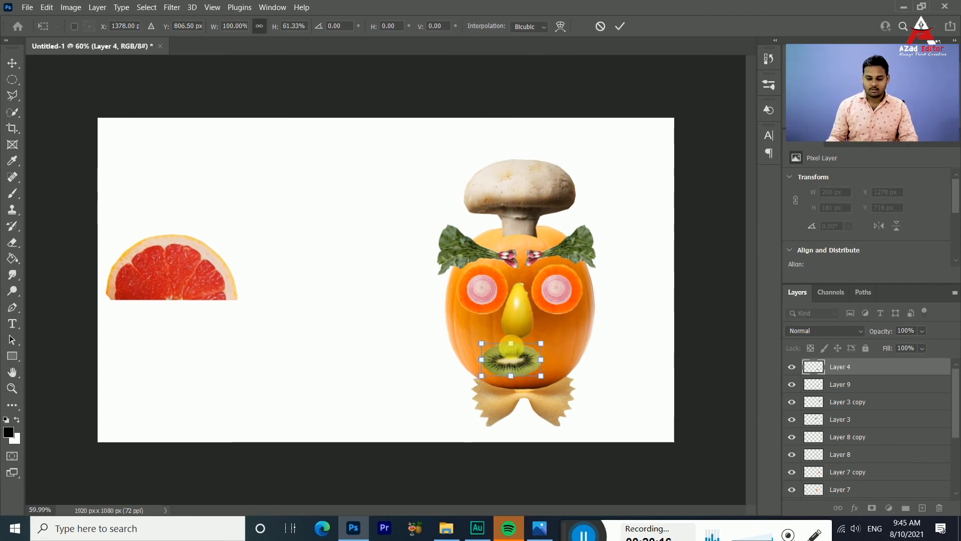
mouse_move(518, 357)
mouse_down()
mouse_move(548, 366)
mouse_move(522, 359)
mouse_up()
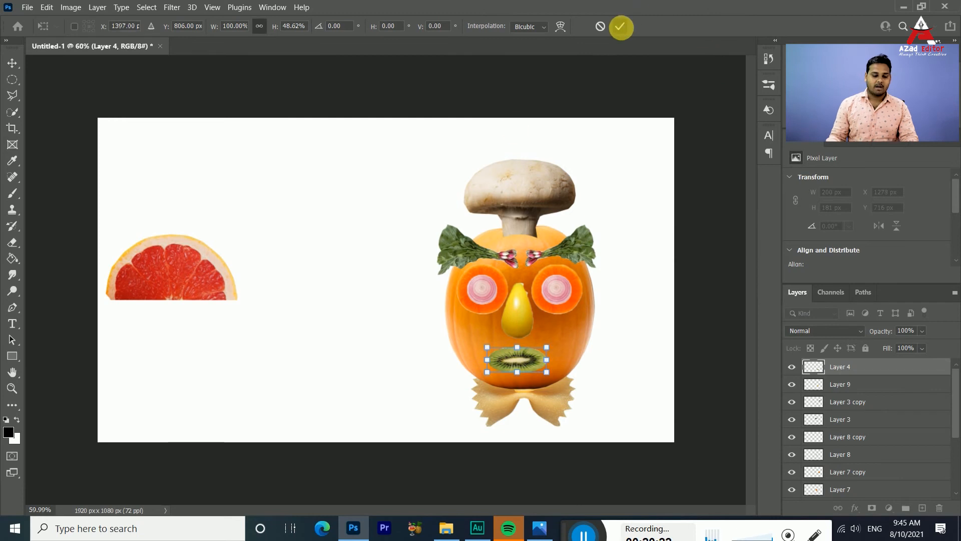
click(621, 26)
- Shift the grapefruit half toward the face, check the ears in the reference picture, and rotate the slice about -90.3°
drag(181, 279, 278, 277)
click(548, 530)
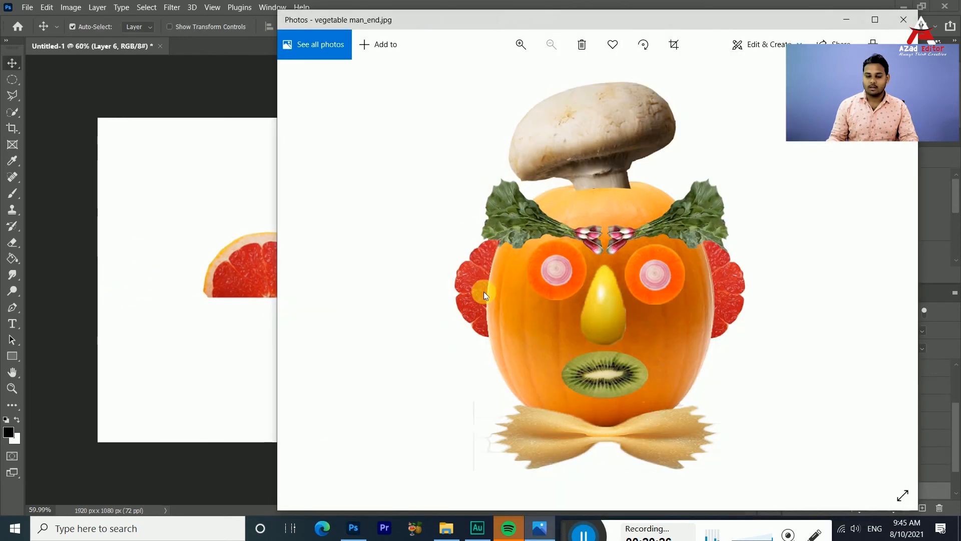
click(848, 22)
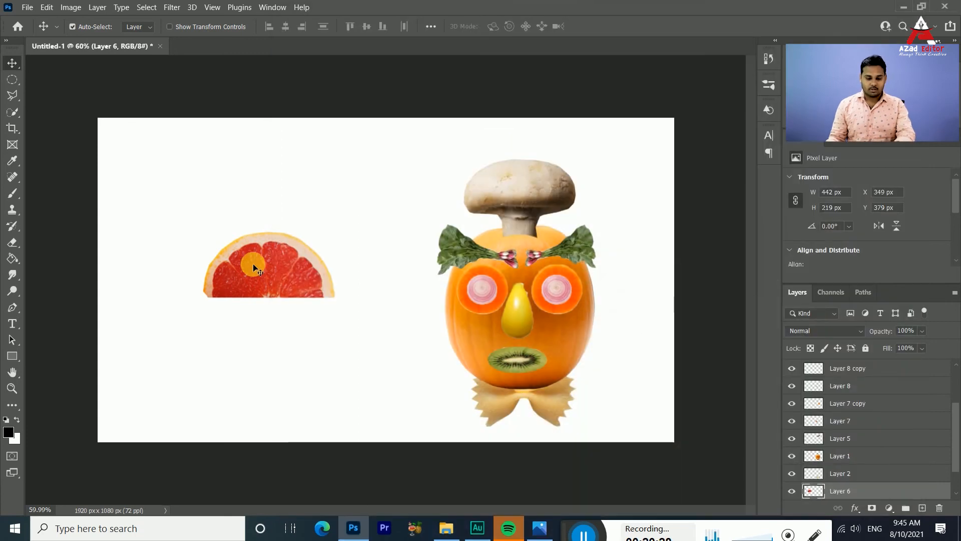
key(ctrl+t)
drag(354, 311, 317, 165)
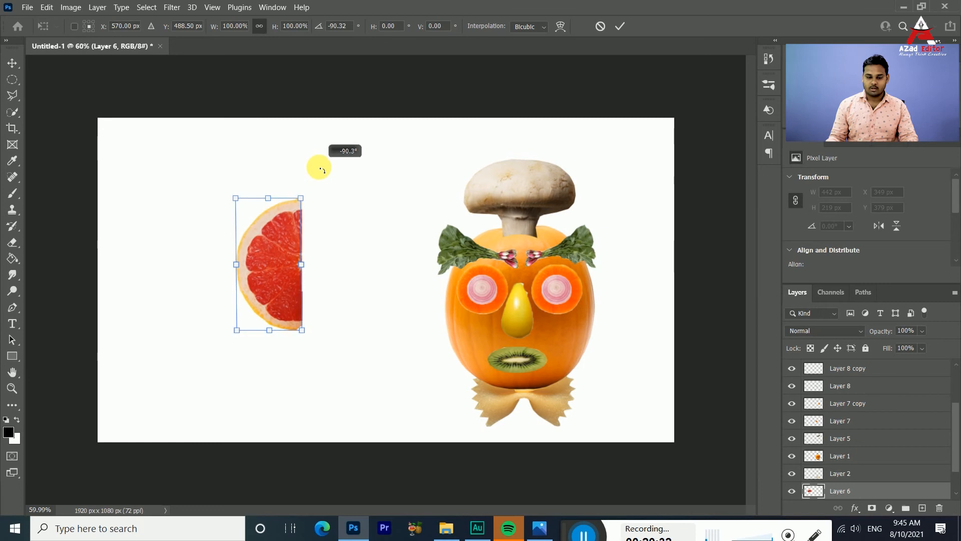
click(620, 26)
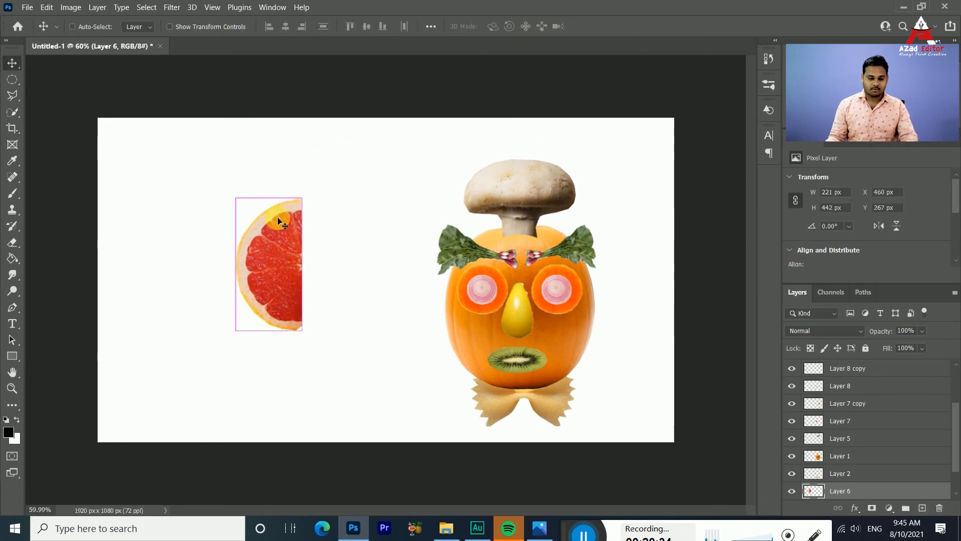
- Scale the grapefruit half to about 64.7% and place it behind the pumpkin's left edge as an ear
key(ctrl+t)
drag(303, 198, 274, 244)
drag(266, 279, 431, 289)
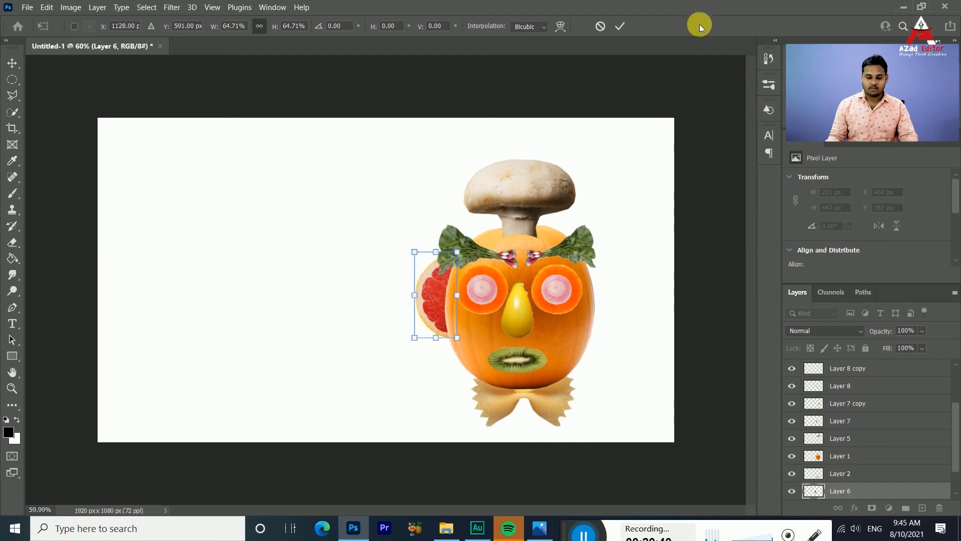
click(621, 26)
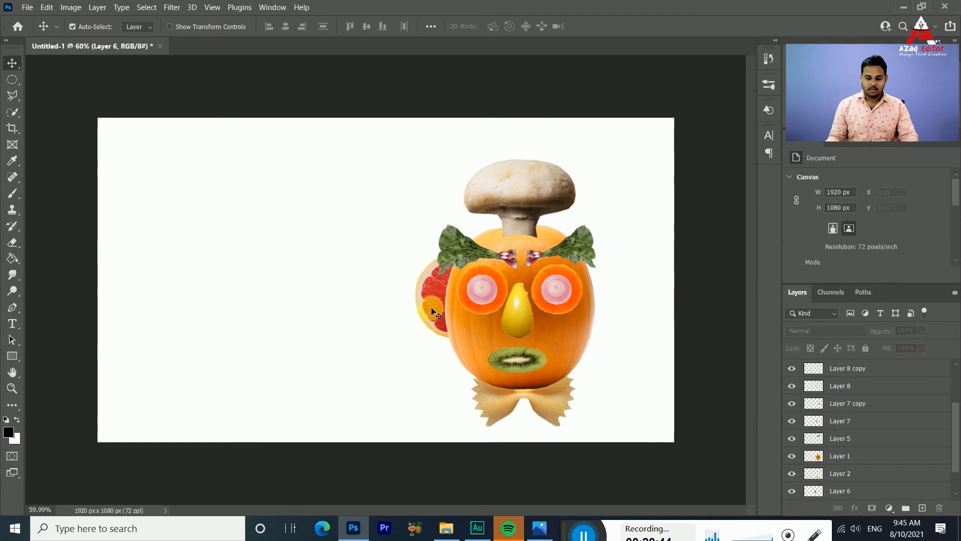
- Duplicate the grapefruit ear, flip the copy horizontally and move it to the pumpkin's right edge as the second ear
drag(431, 307, 329, 300)
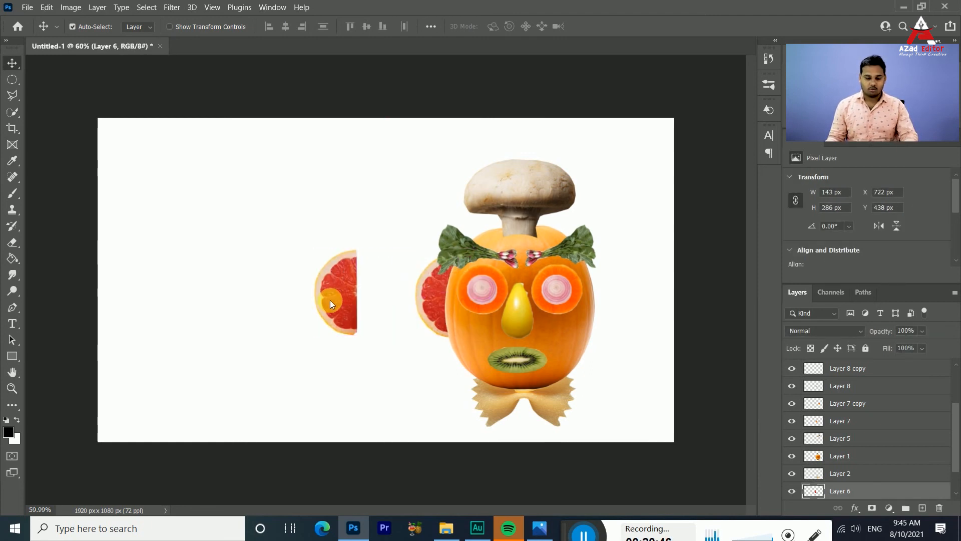
key(ctrl+t)
right_click(329, 298)
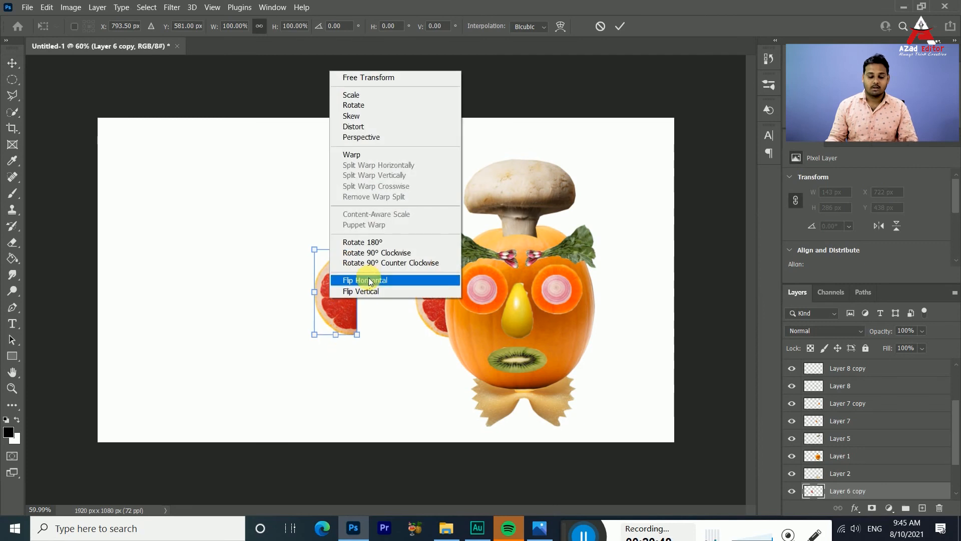
click(370, 279)
drag(341, 285, 612, 292)
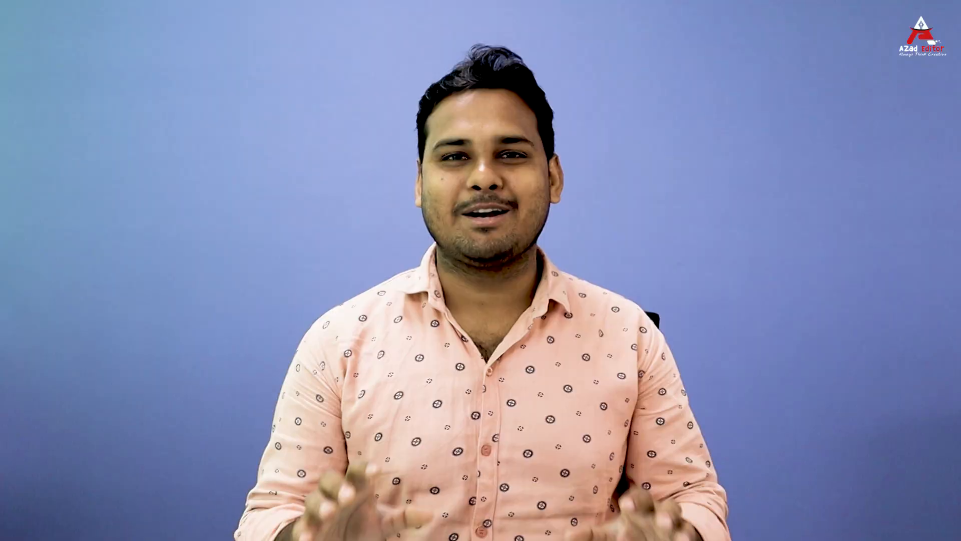